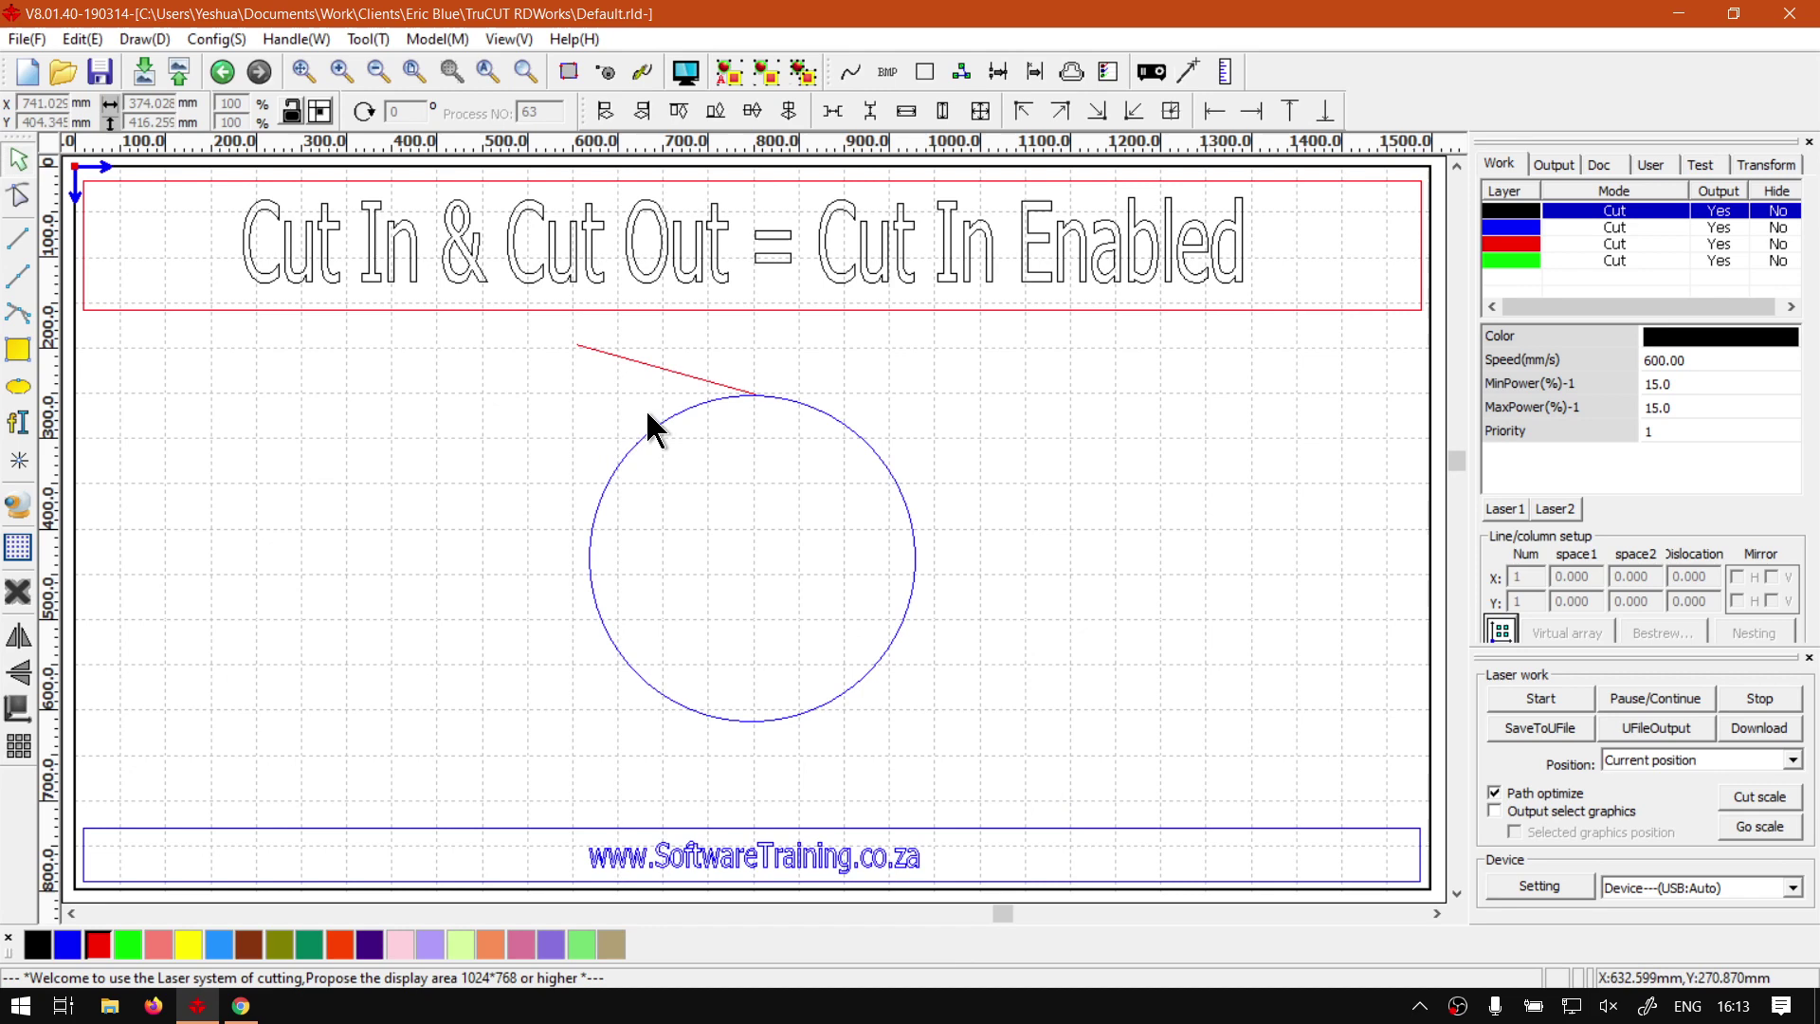
- Delete the red line above the circle and select the circle
{"action": "left_click", "coordinate": [646, 363]}
{"action": "key", "text": "Delete"}
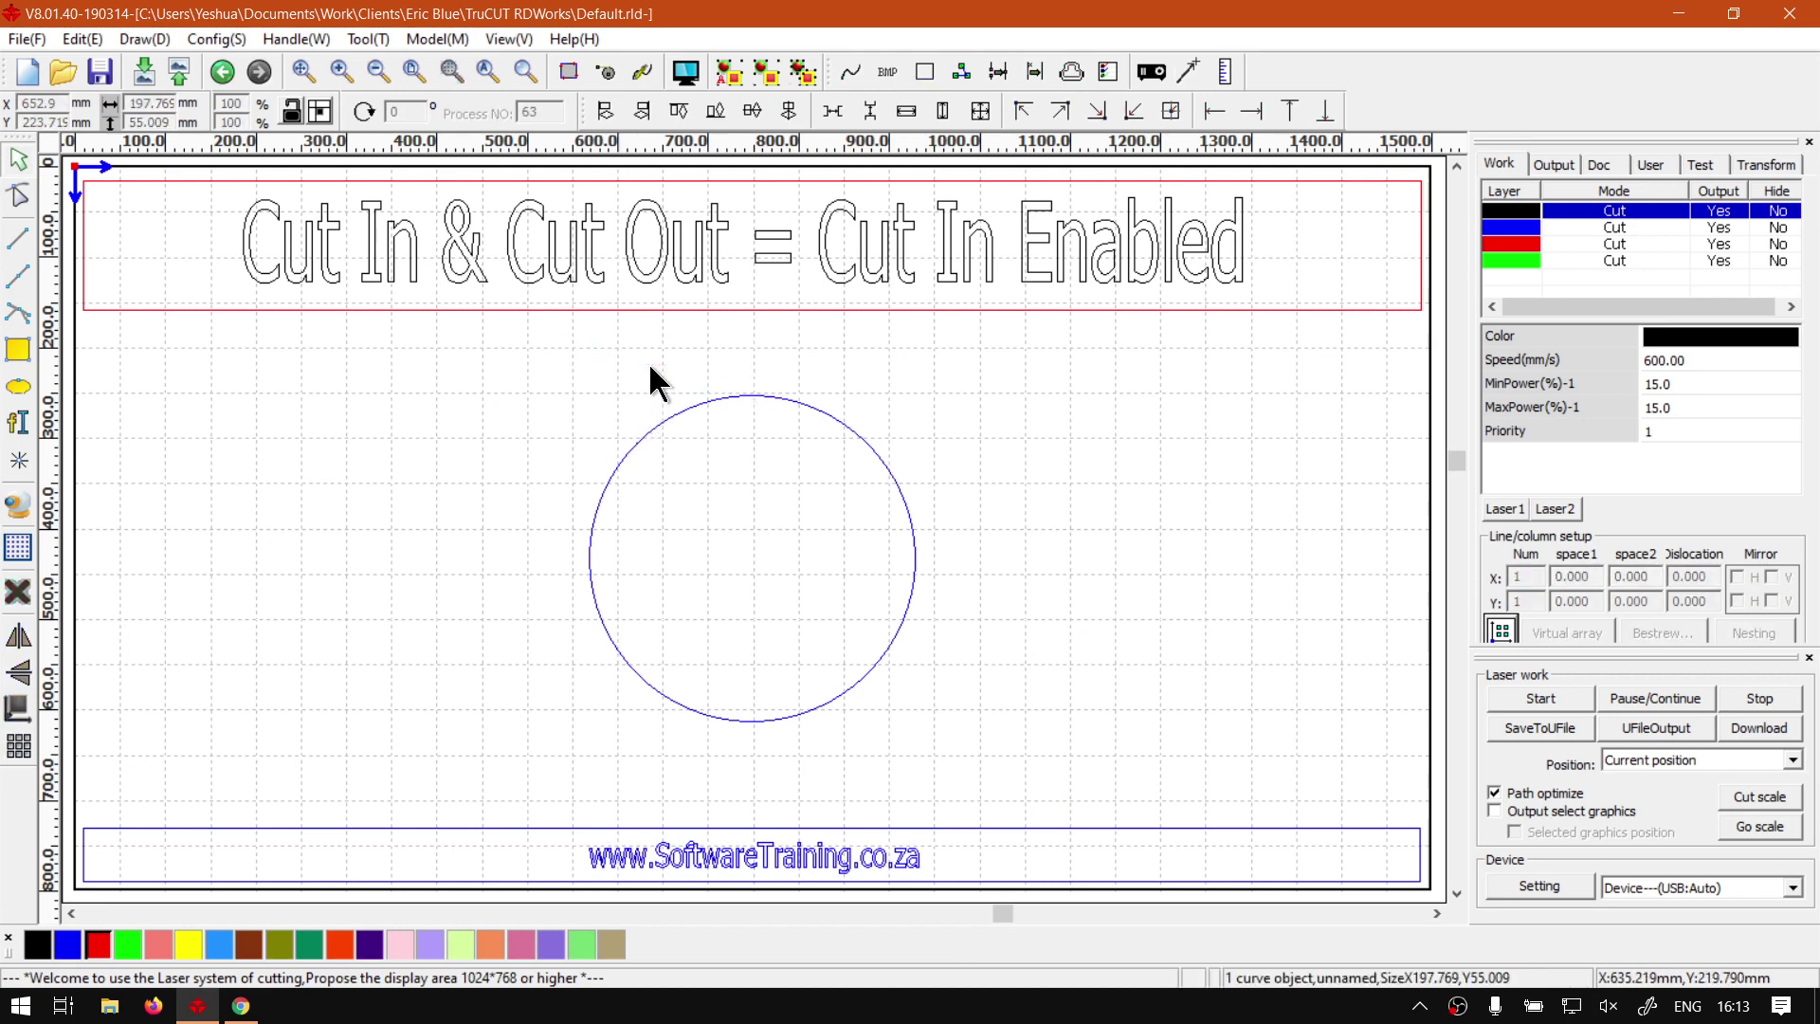
{"action": "left_click", "coordinate": [804, 402]}
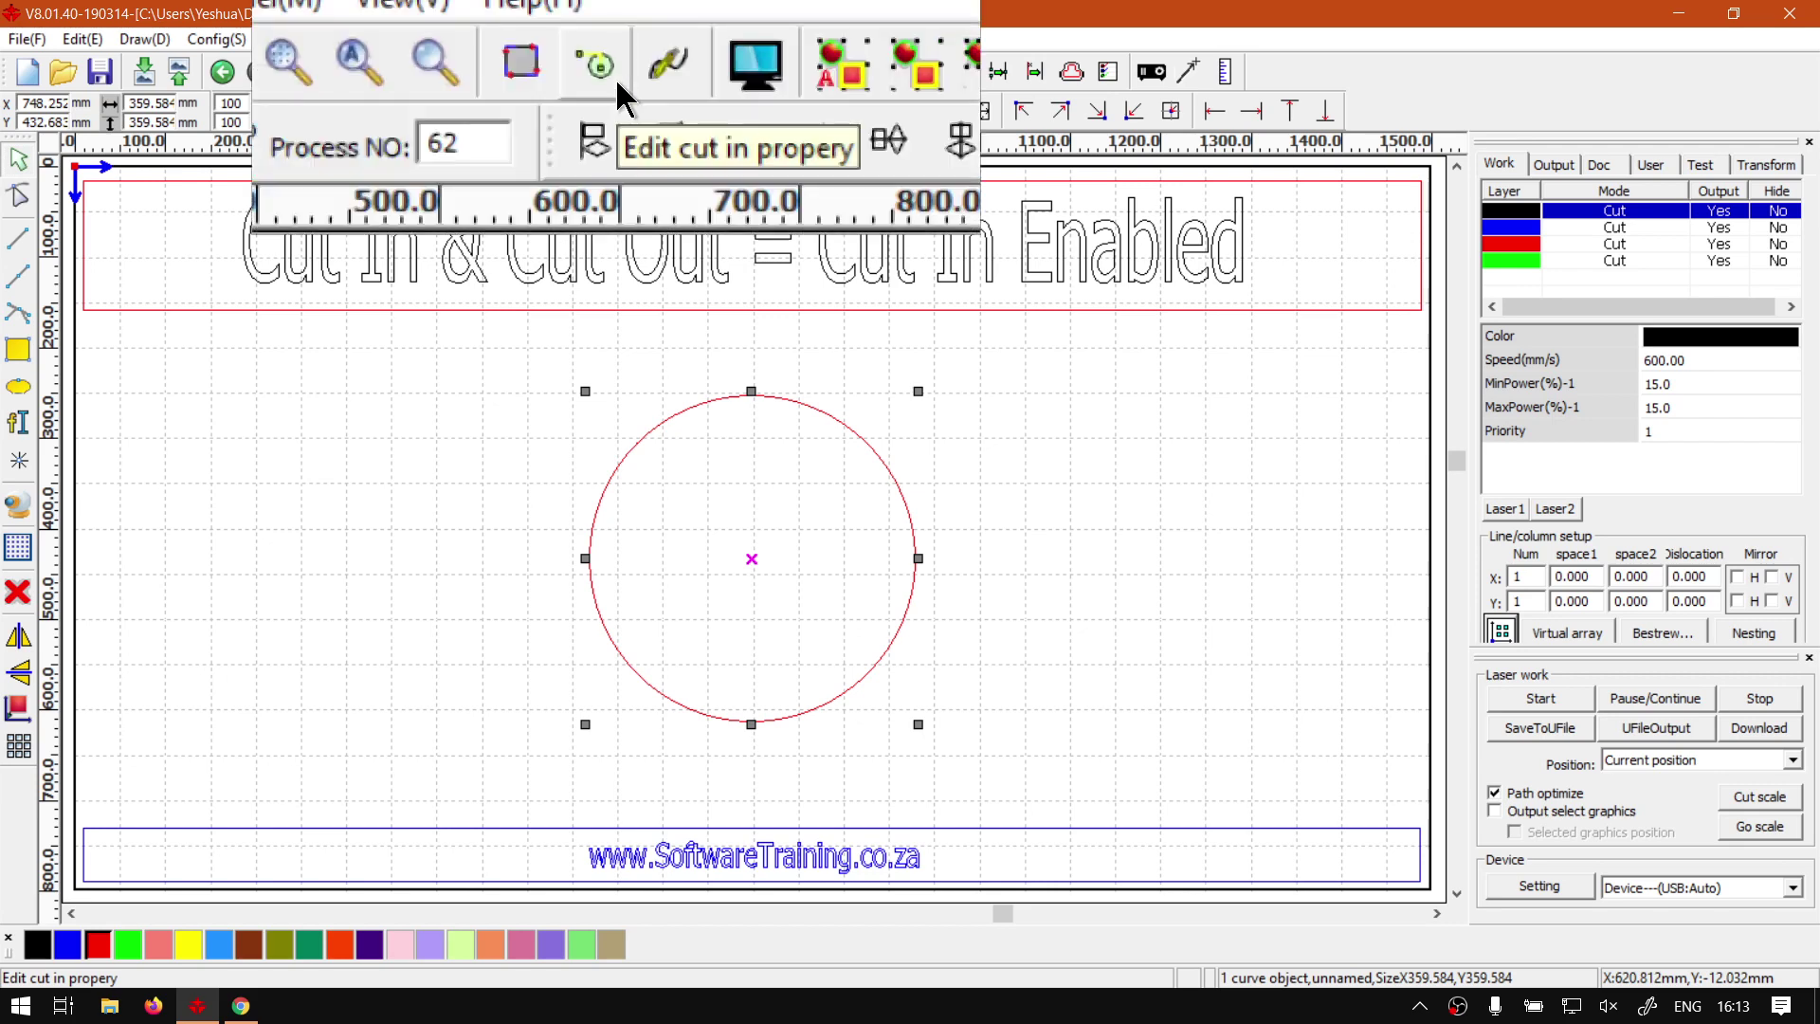
- Bring up the Cut in and out setting dialog from the 'Edit cut in property' icon
{"action": "left_click", "coordinate": [82, 39]}
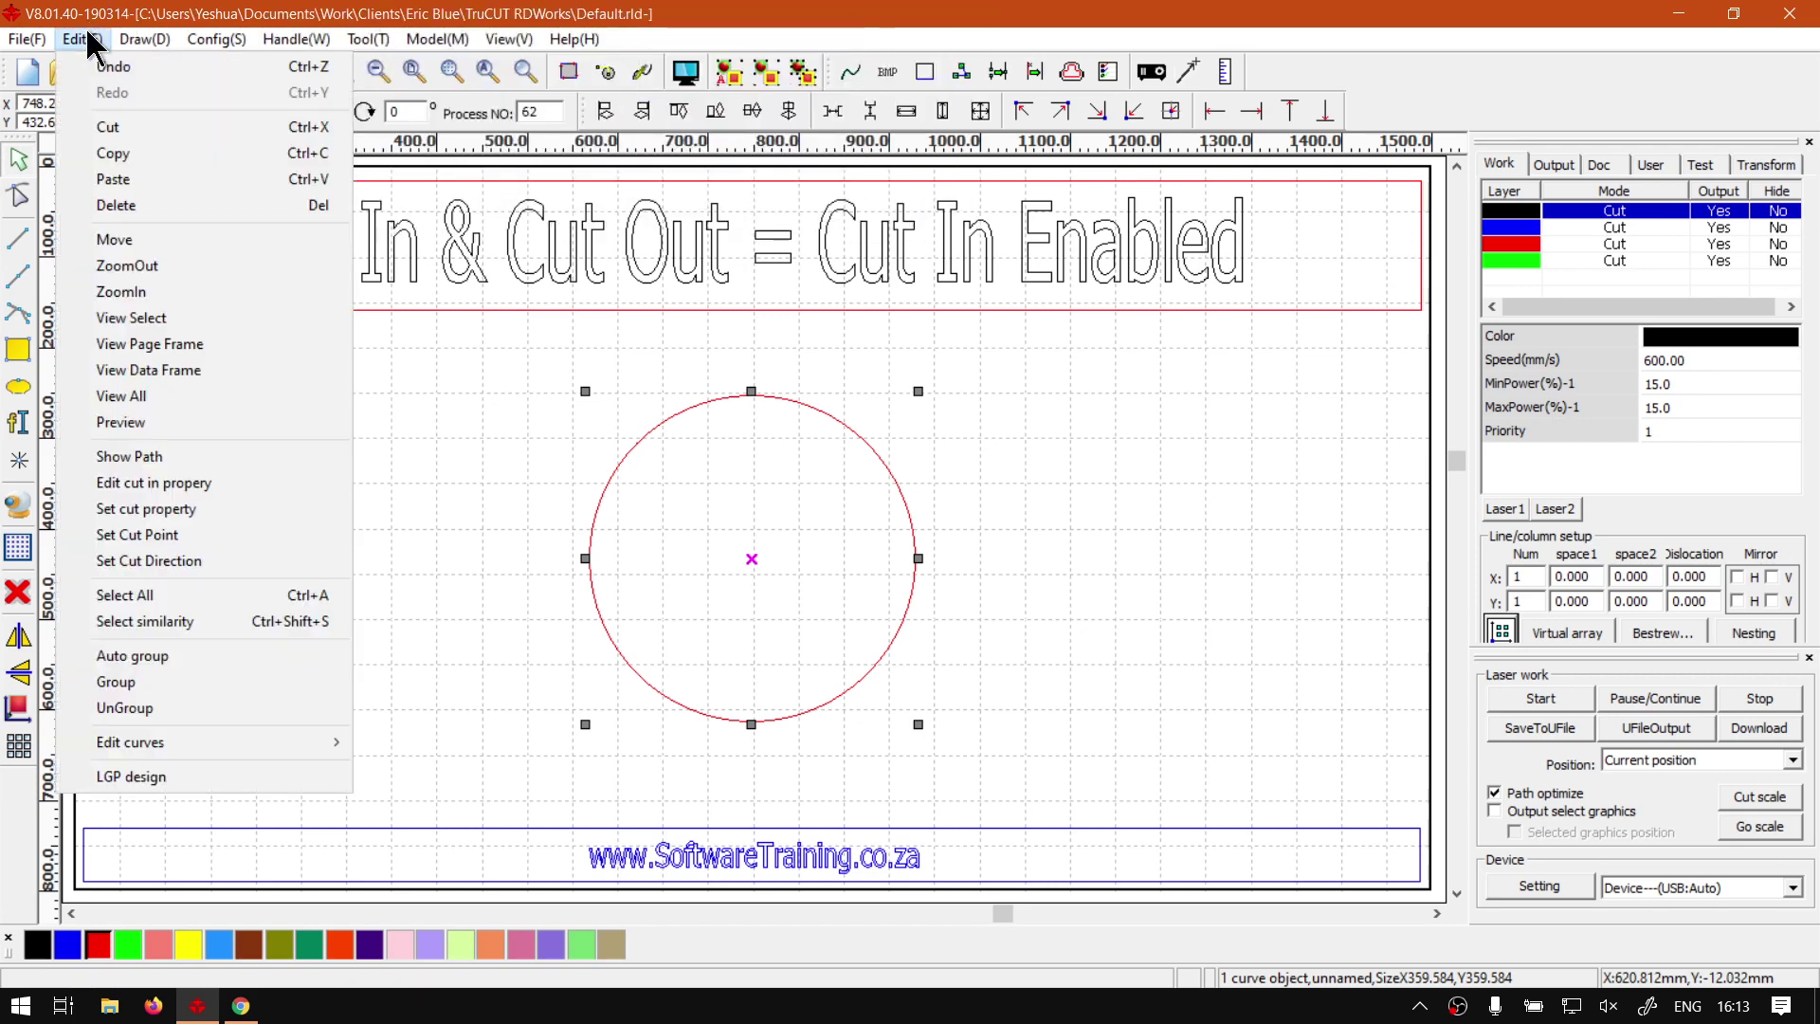
{"action": "left_click", "coordinate": [995, 26]}
{"action": "left_click", "coordinate": [512, 39]}
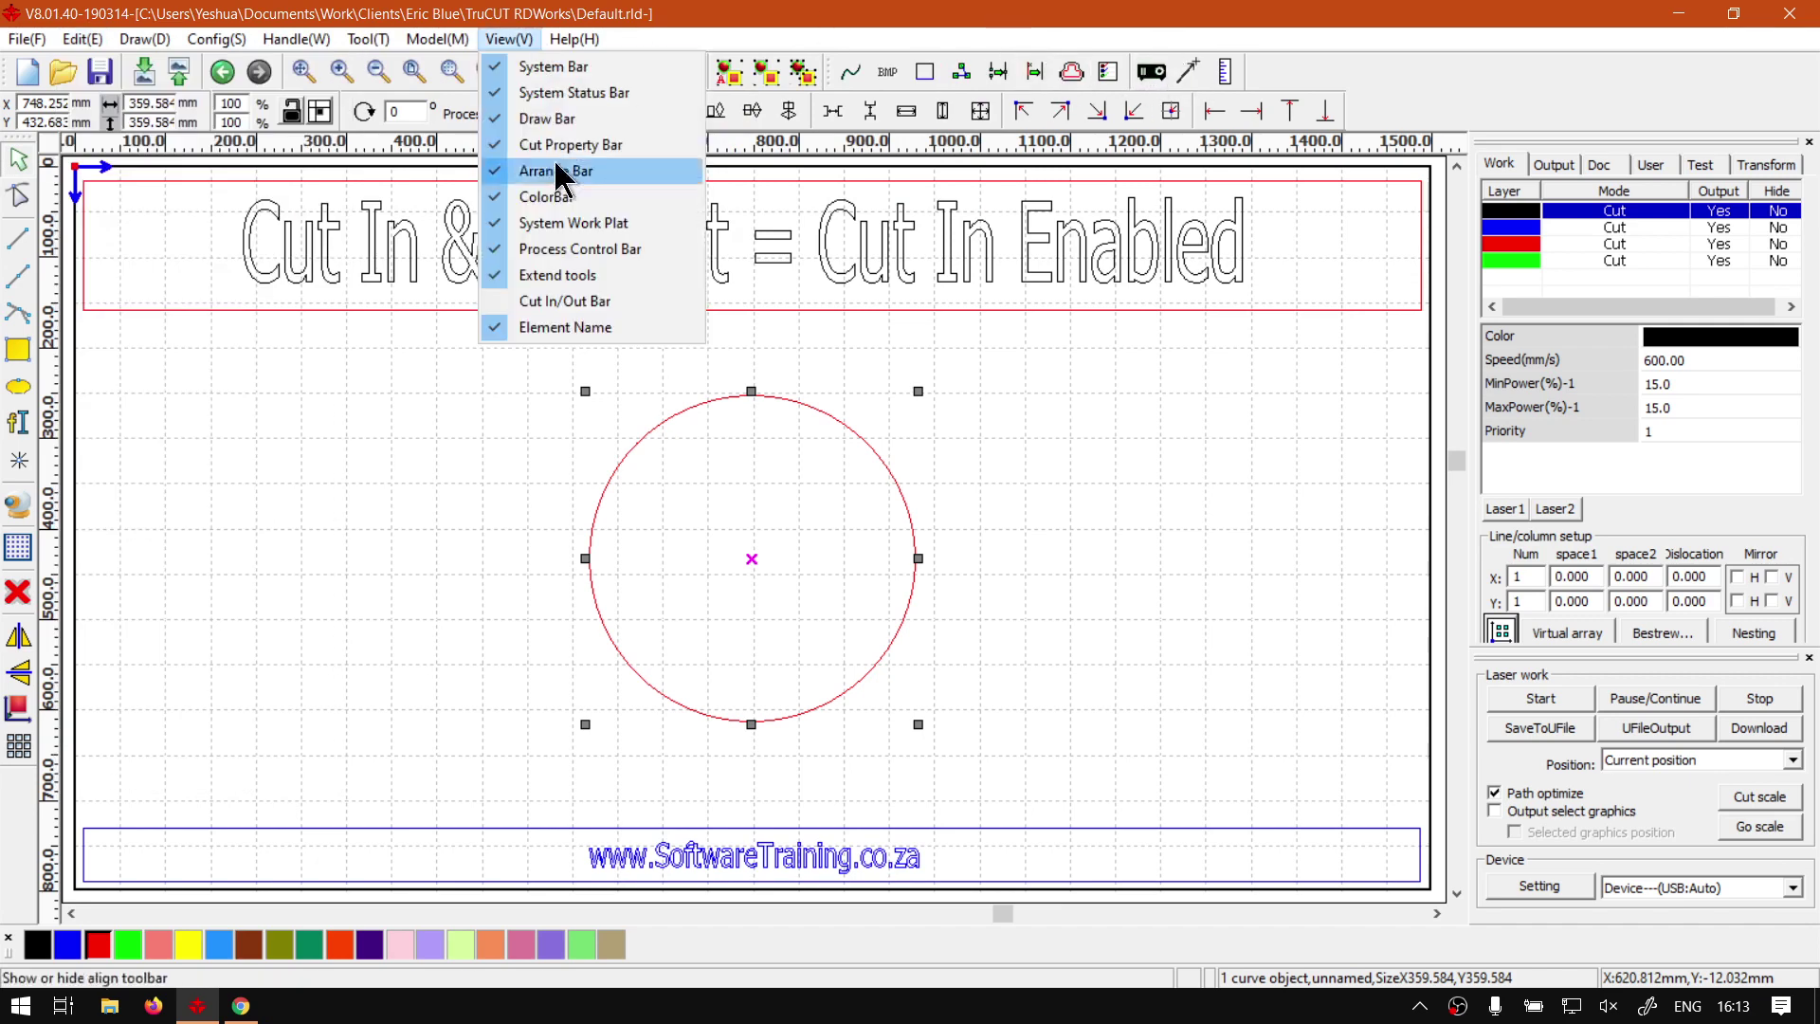
{"action": "left_click", "coordinate": [908, 20]}
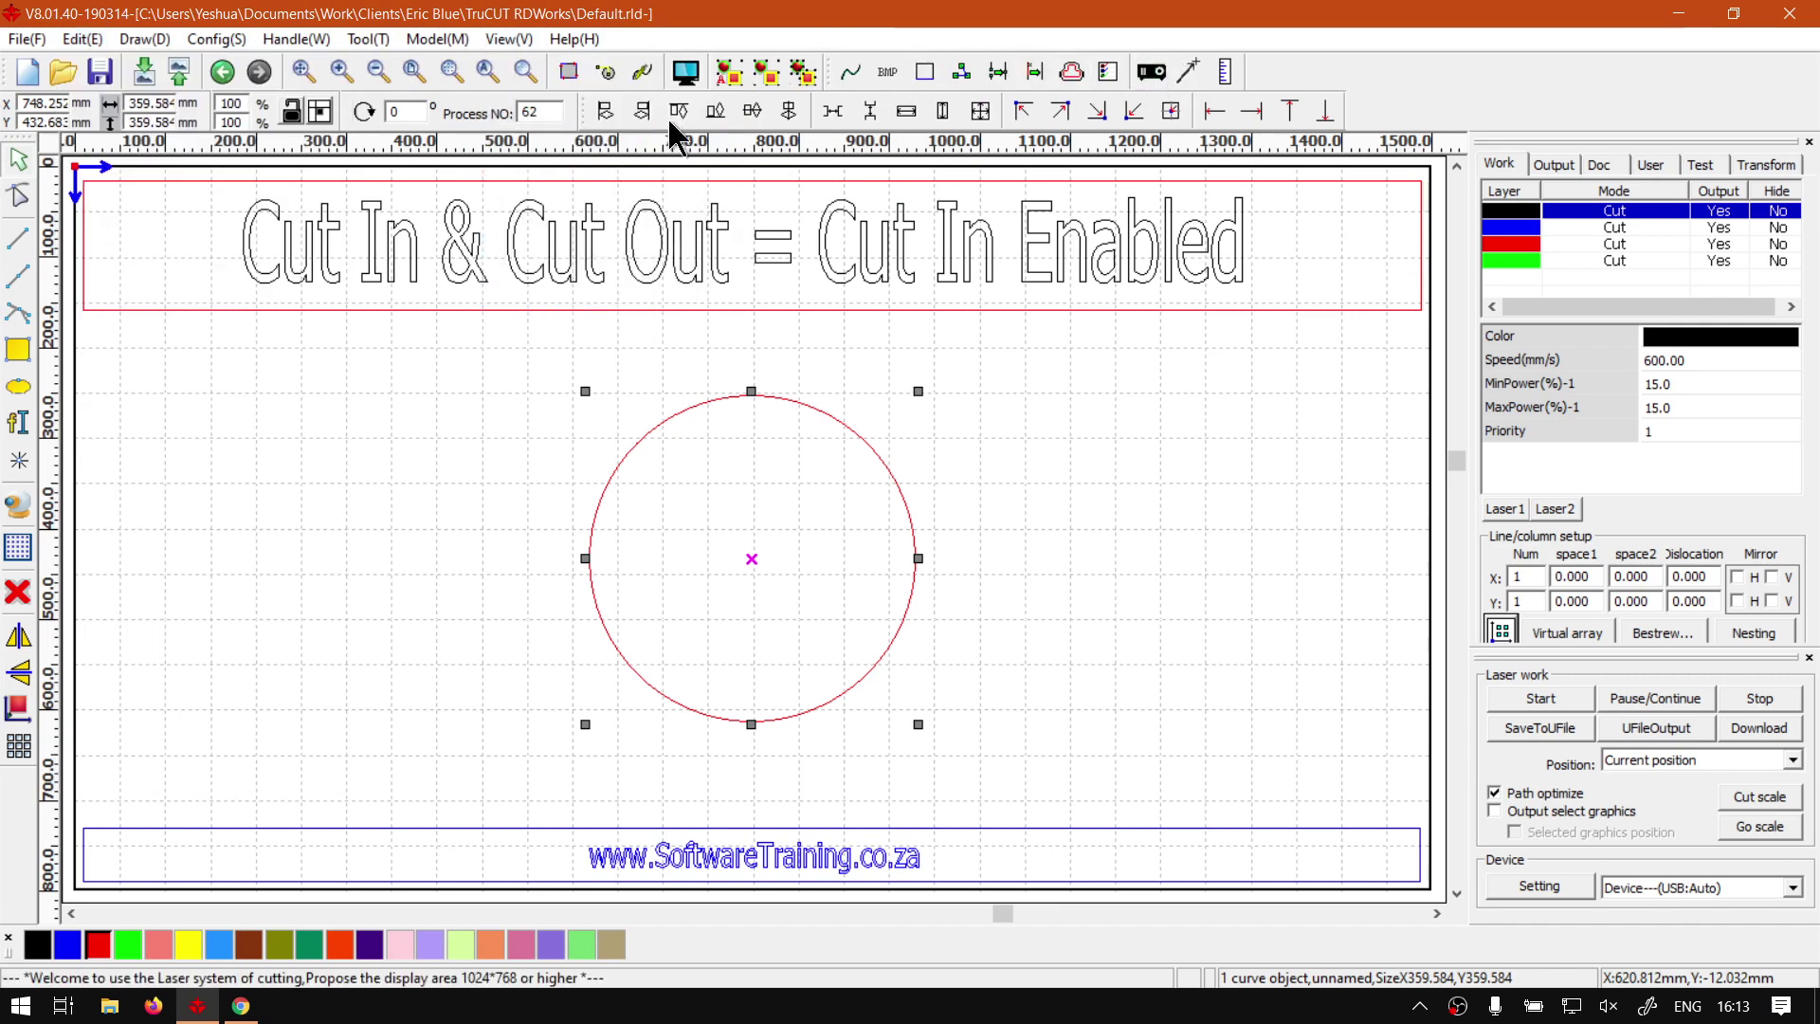
{"action": "left_click", "coordinate": [607, 73]}
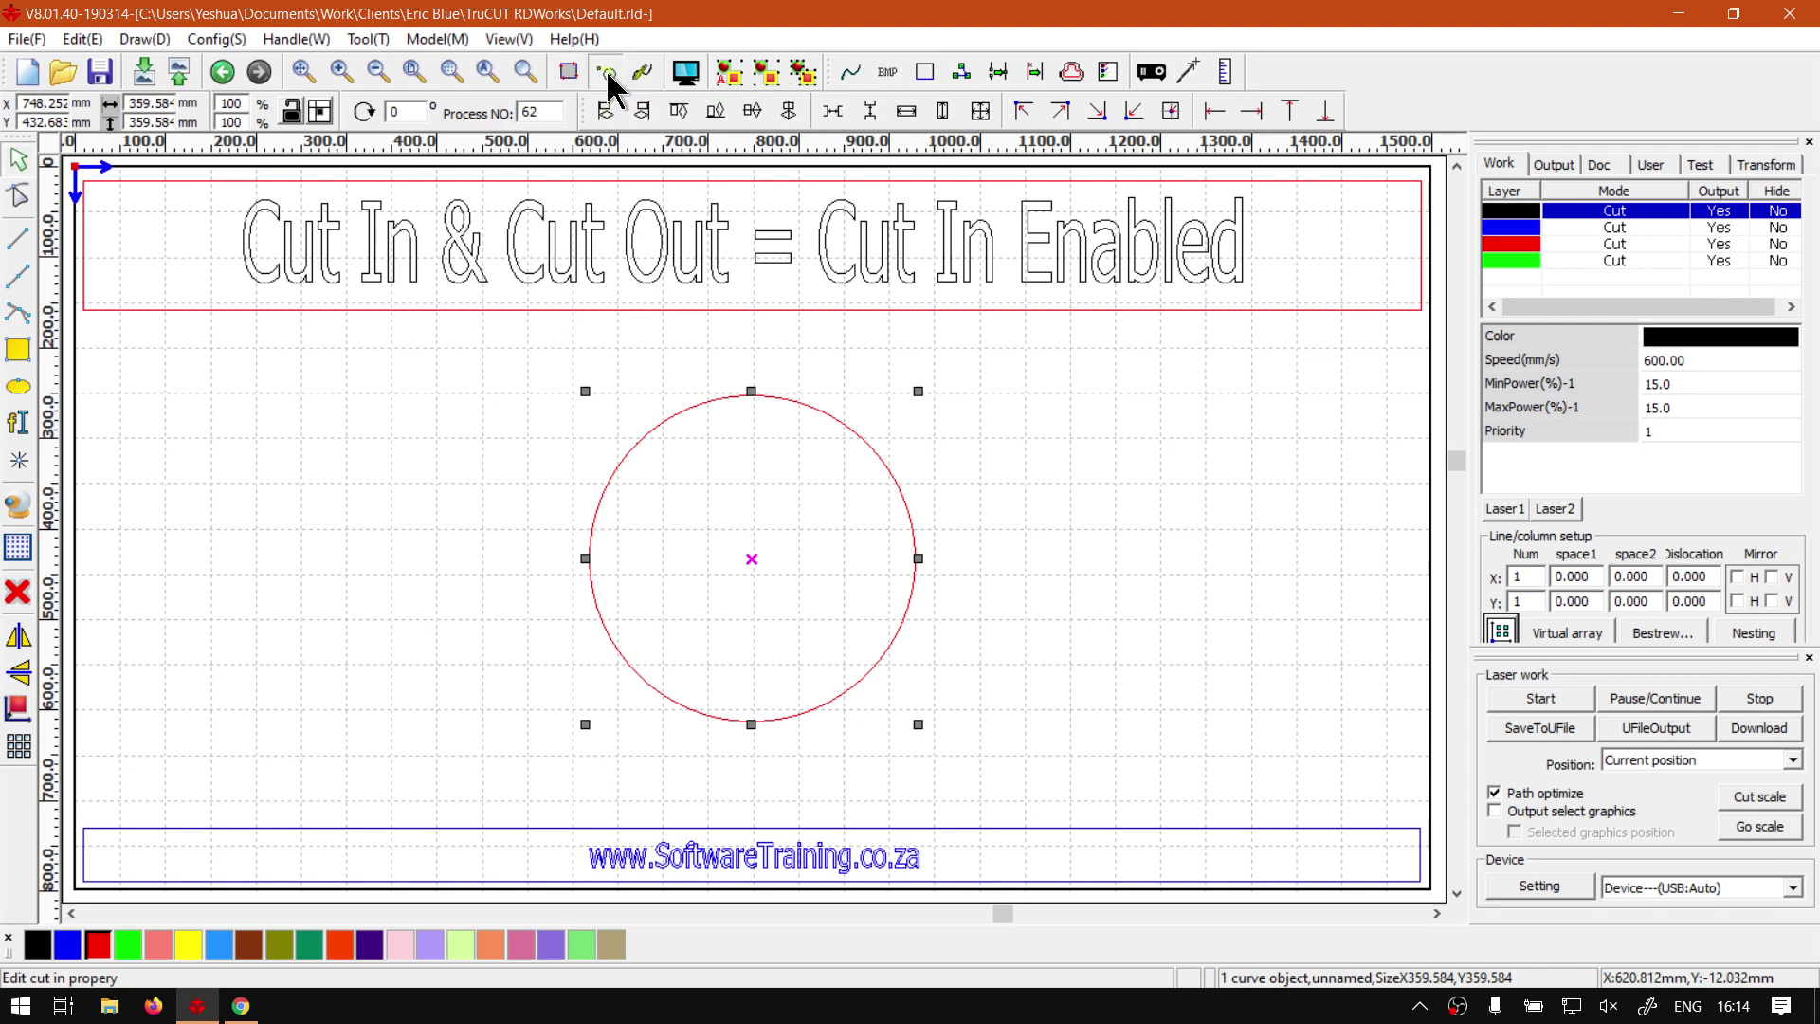
- Enable Cut in on the circle with the default 5 mm length, 45° angle and Line type
{"action": "left_click_drag", "start_coordinate": [928, 255], "coordinate": [1173, 299]}
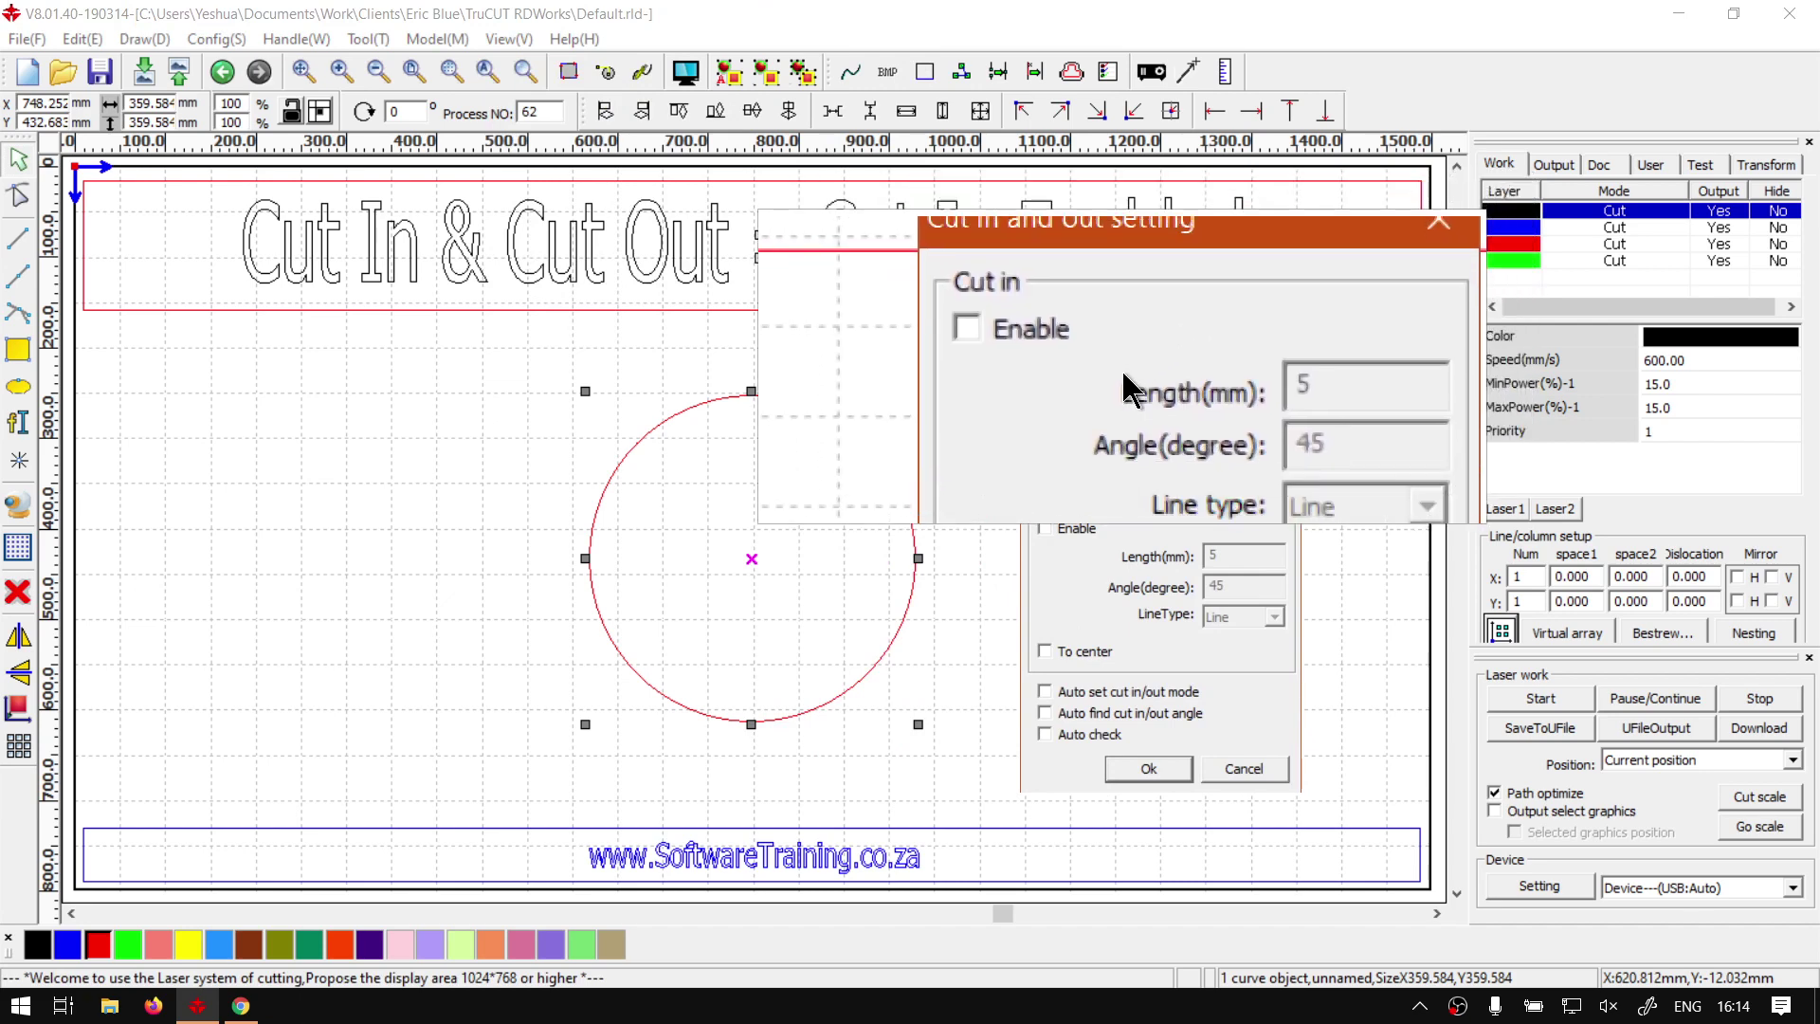
{"action": "left_click", "coordinate": [1049, 351]}
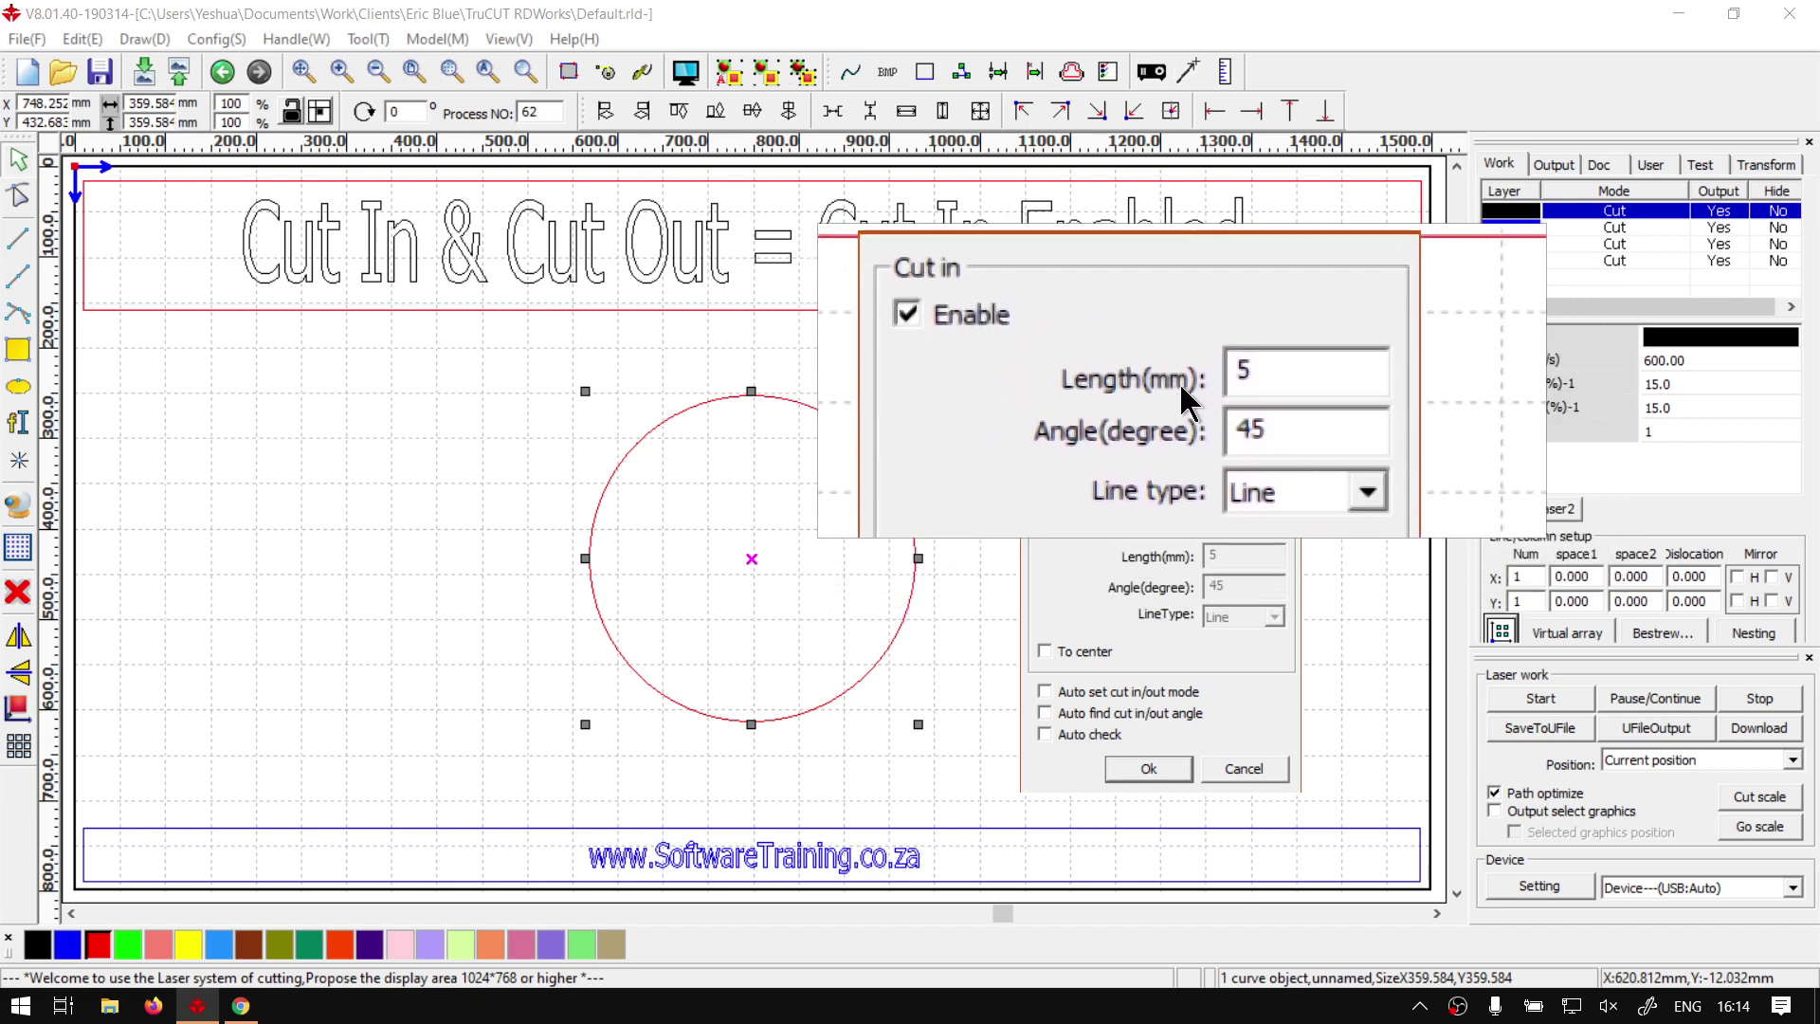
{"action": "left_click", "coordinate": [1149, 770]}
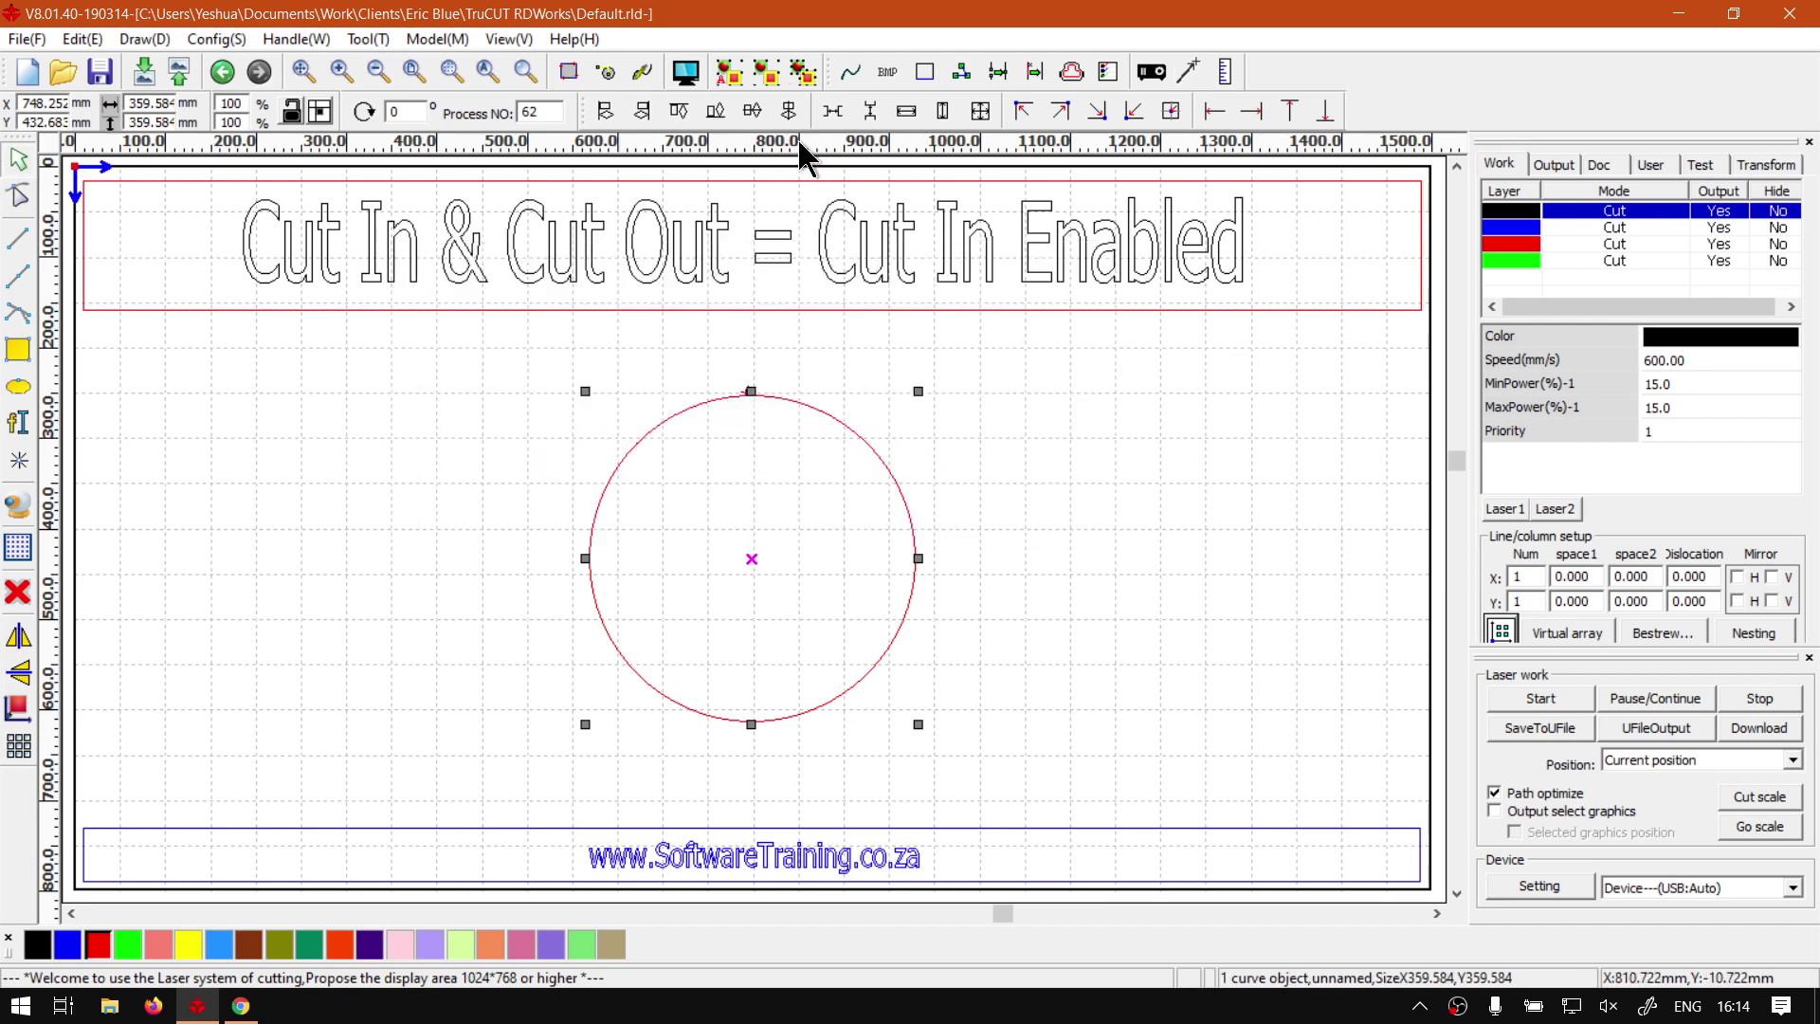
- Change the circle's cut-in length from 5 mm to 100 mm
{"action": "left_click", "coordinate": [606, 72]}
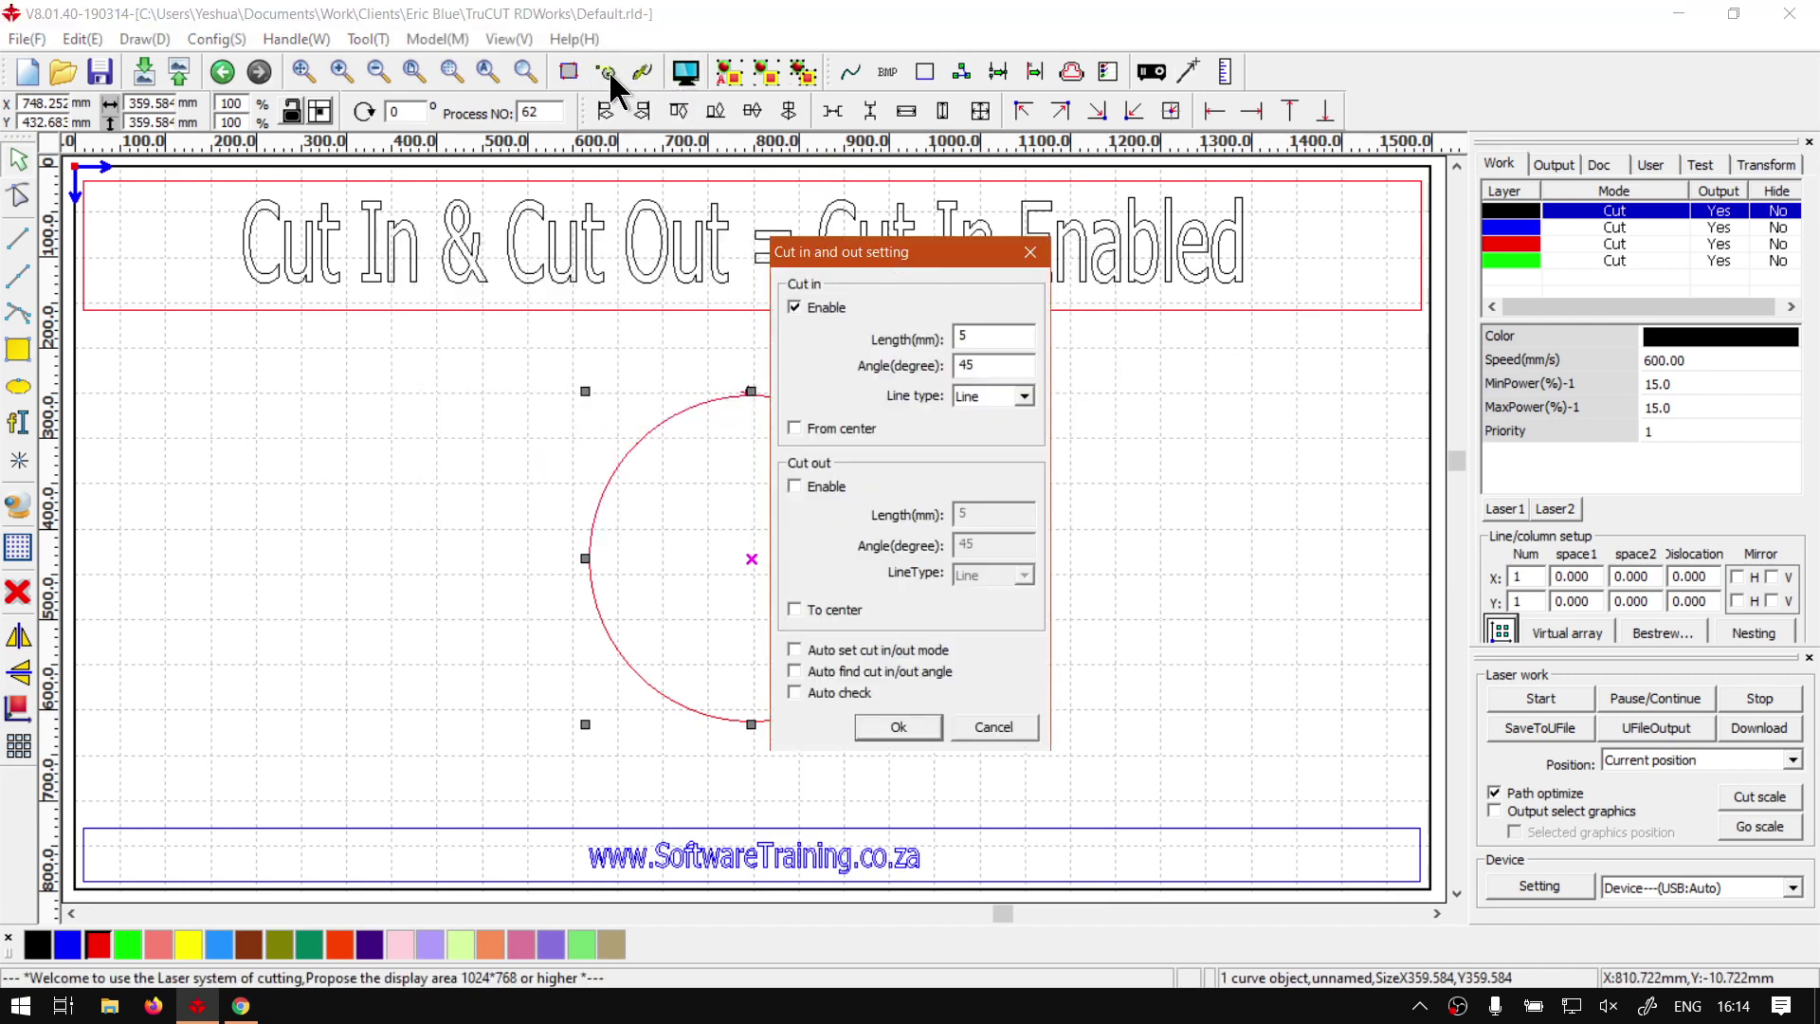
{"action": "double_click", "coordinate": [960, 341]}
{"action": "type", "text": "1"}
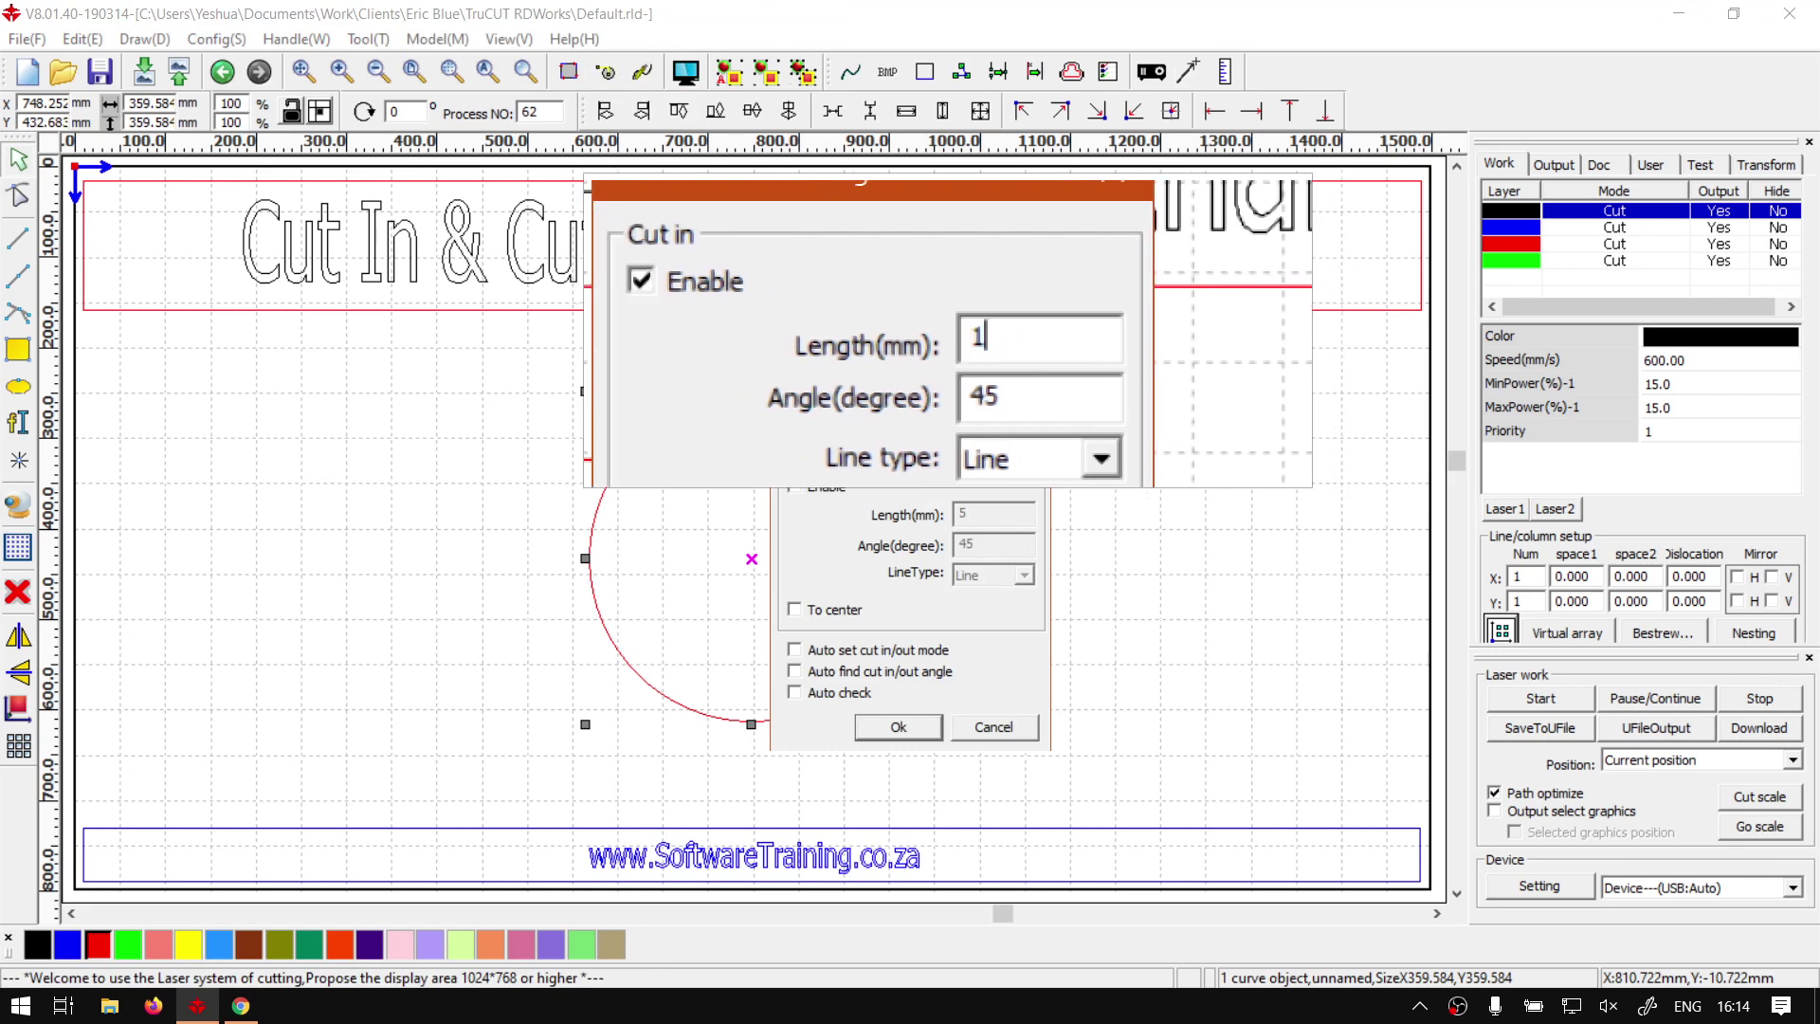
{"action": "type", "text": "00"}
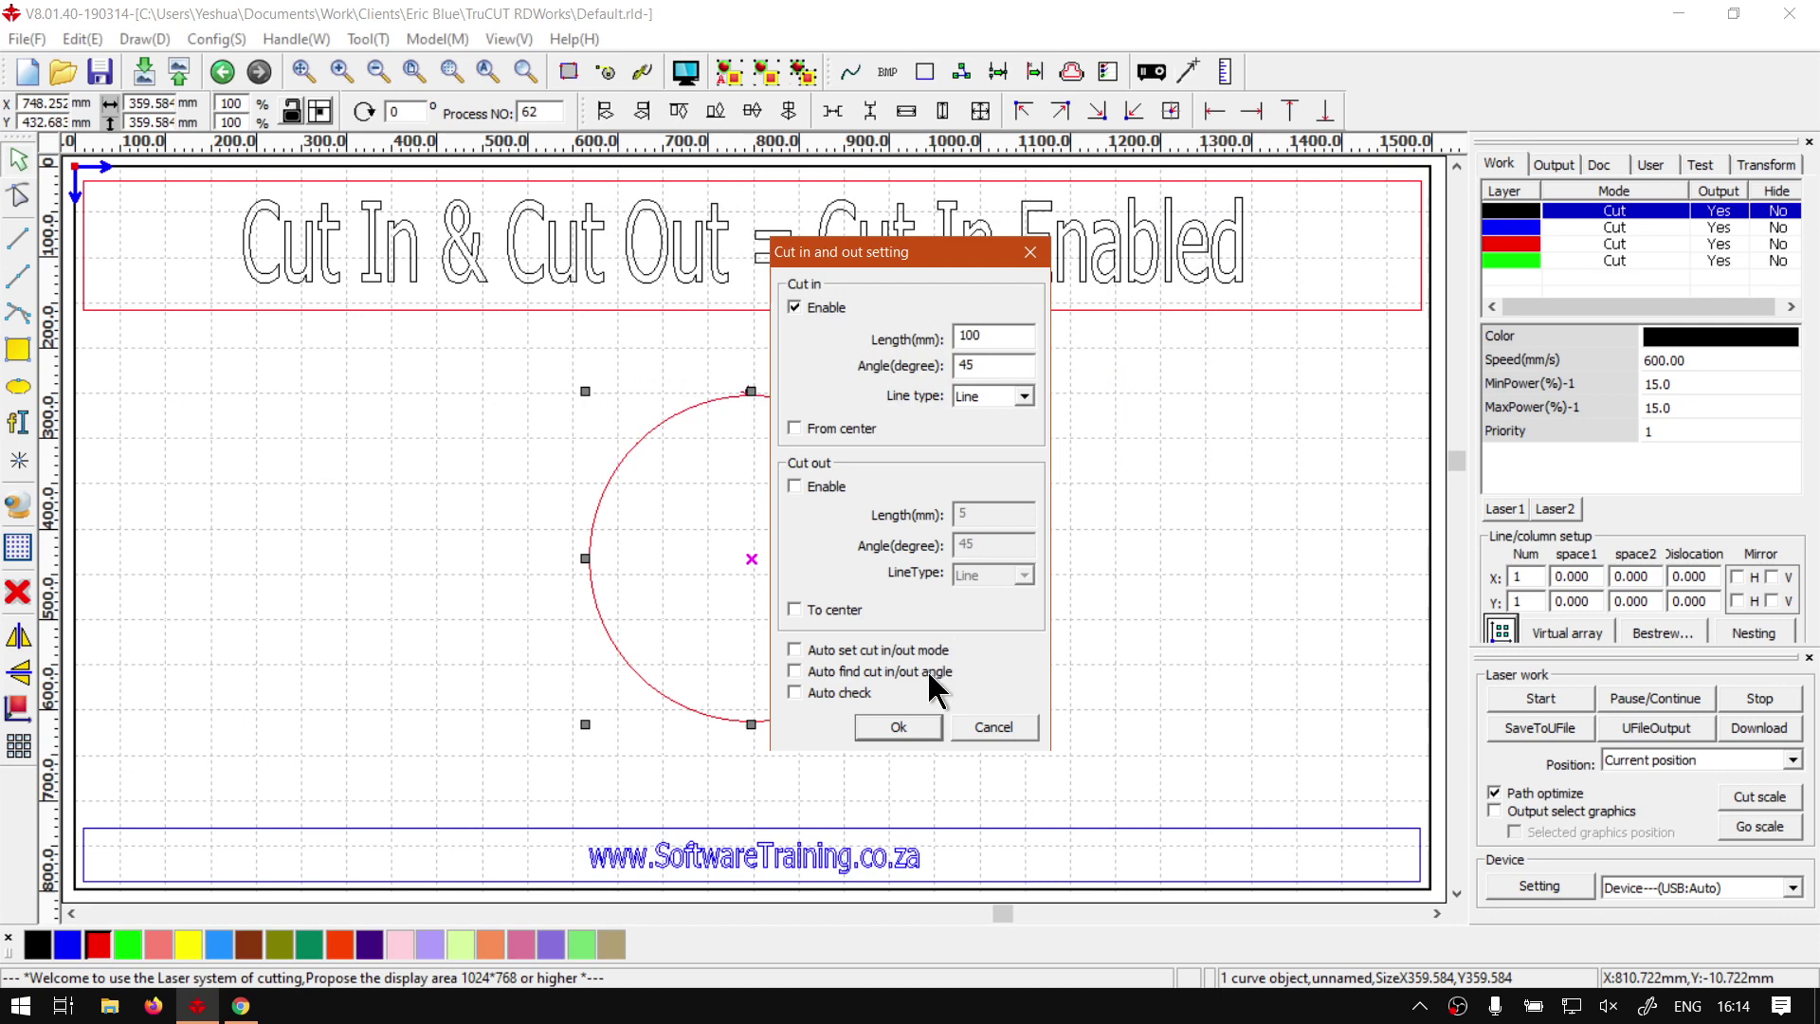
{"action": "left_click", "coordinate": [897, 724]}
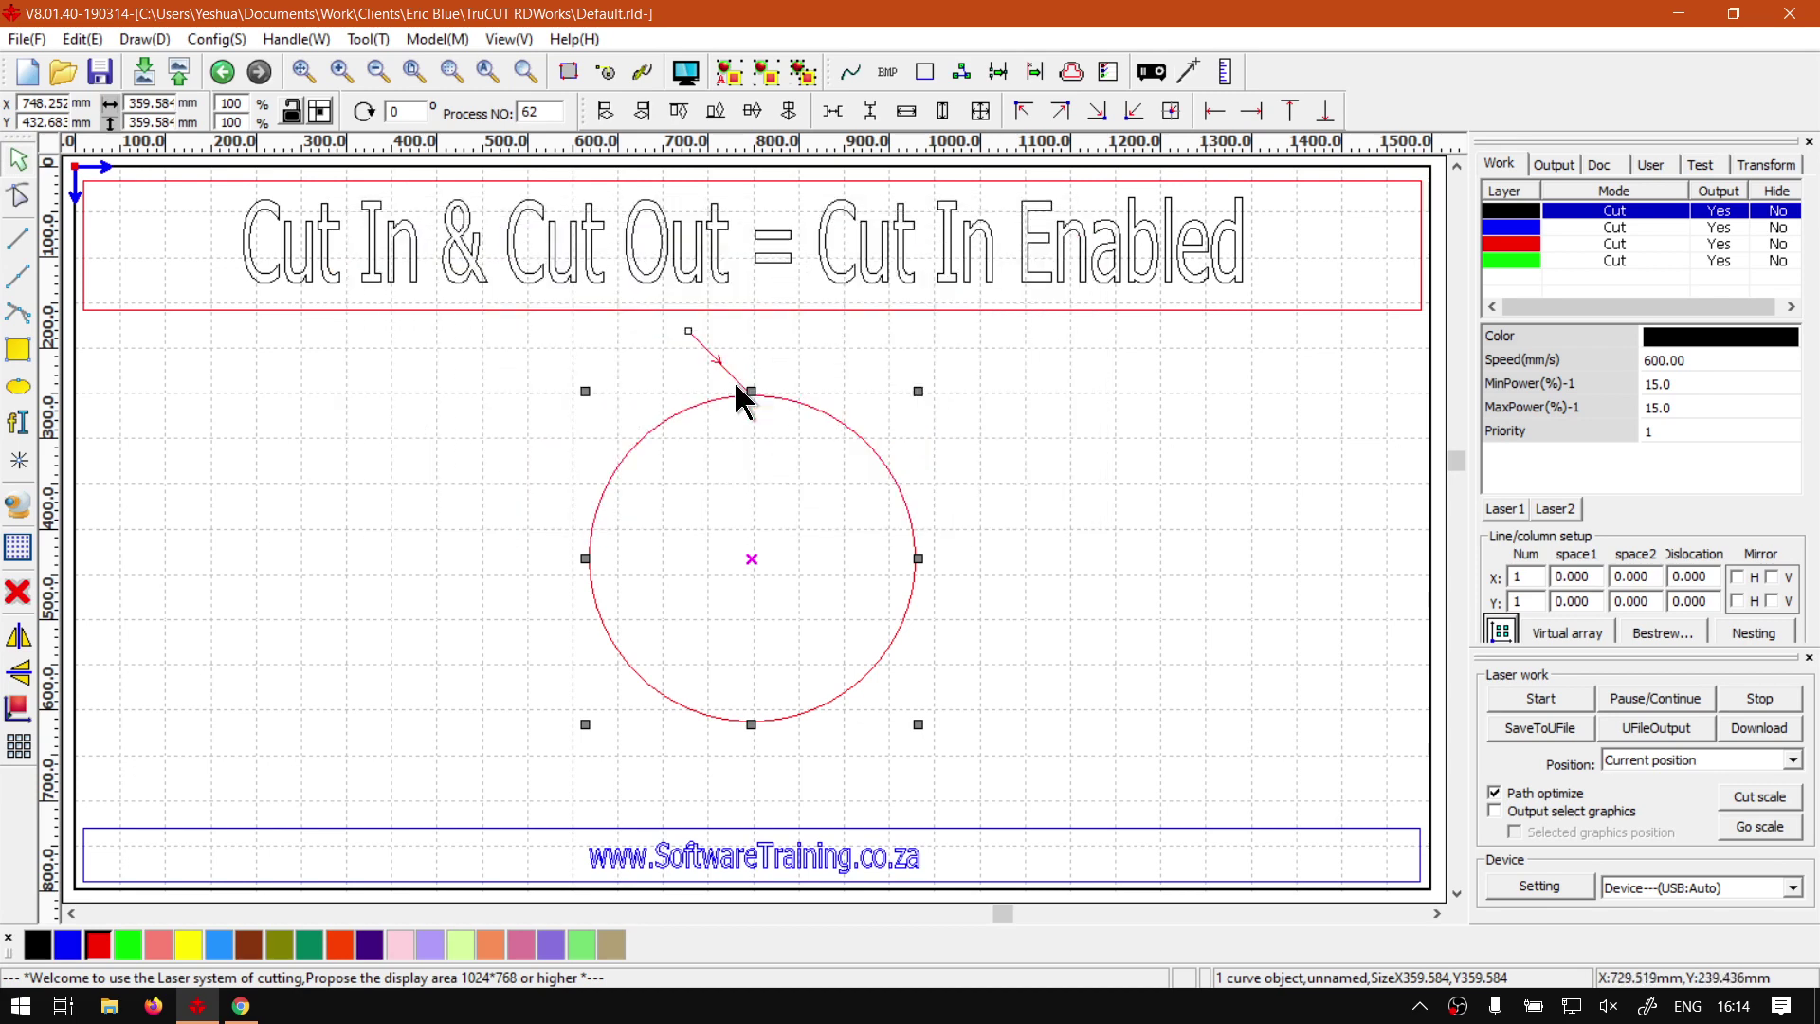
- Deselect the circle to view its 100 mm lead line, then select it again
{"action": "left_click", "coordinate": [510, 488]}
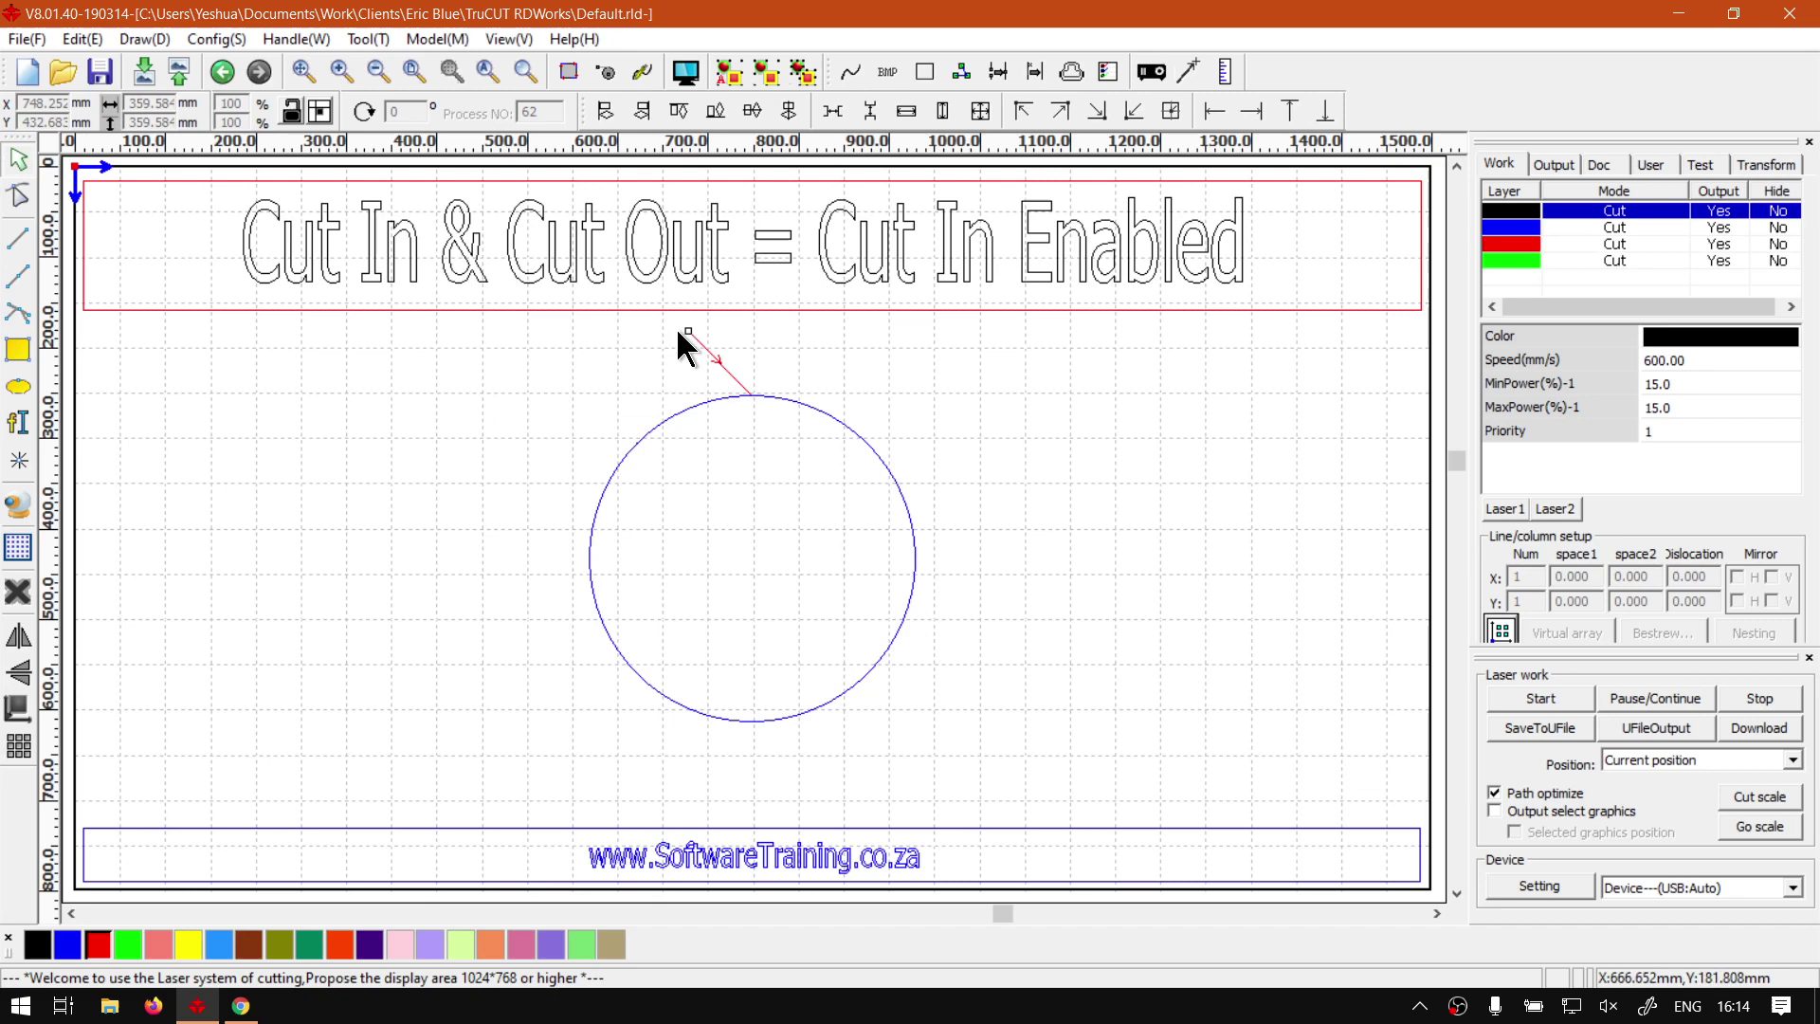
{"action": "left_click", "coordinate": [909, 516]}
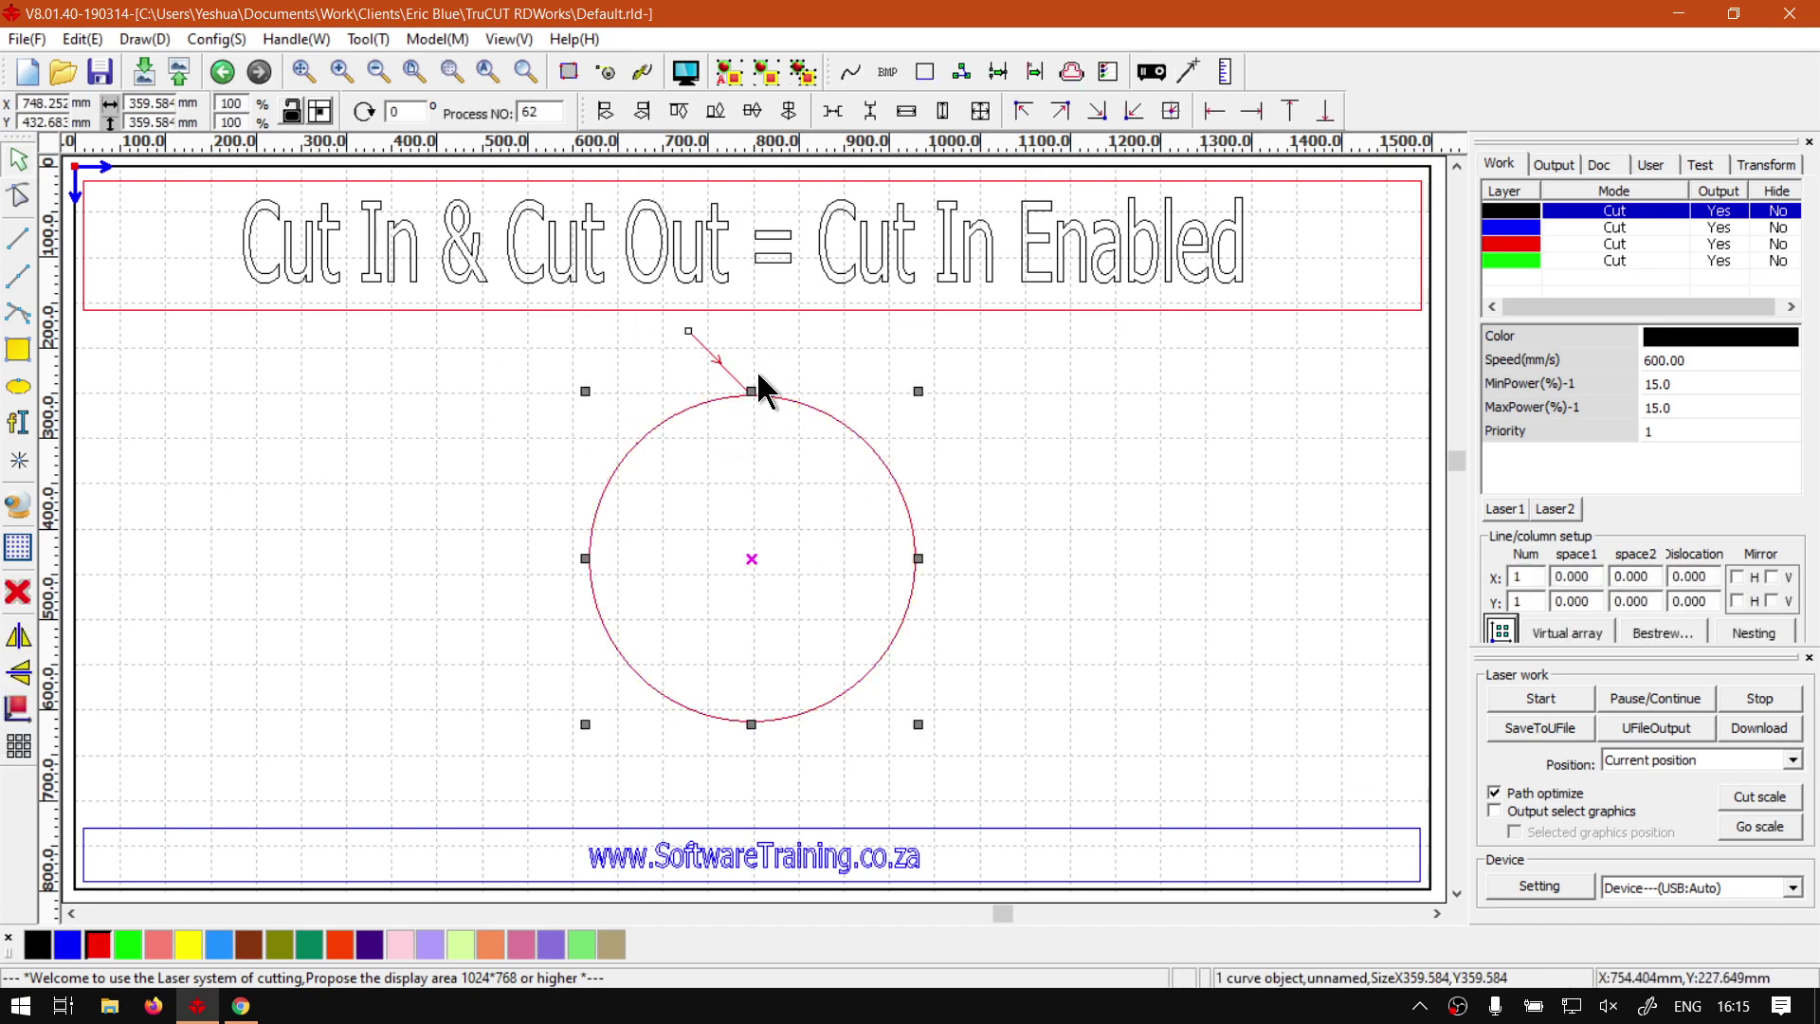
{"action": "left_click", "coordinate": [461, 456]}
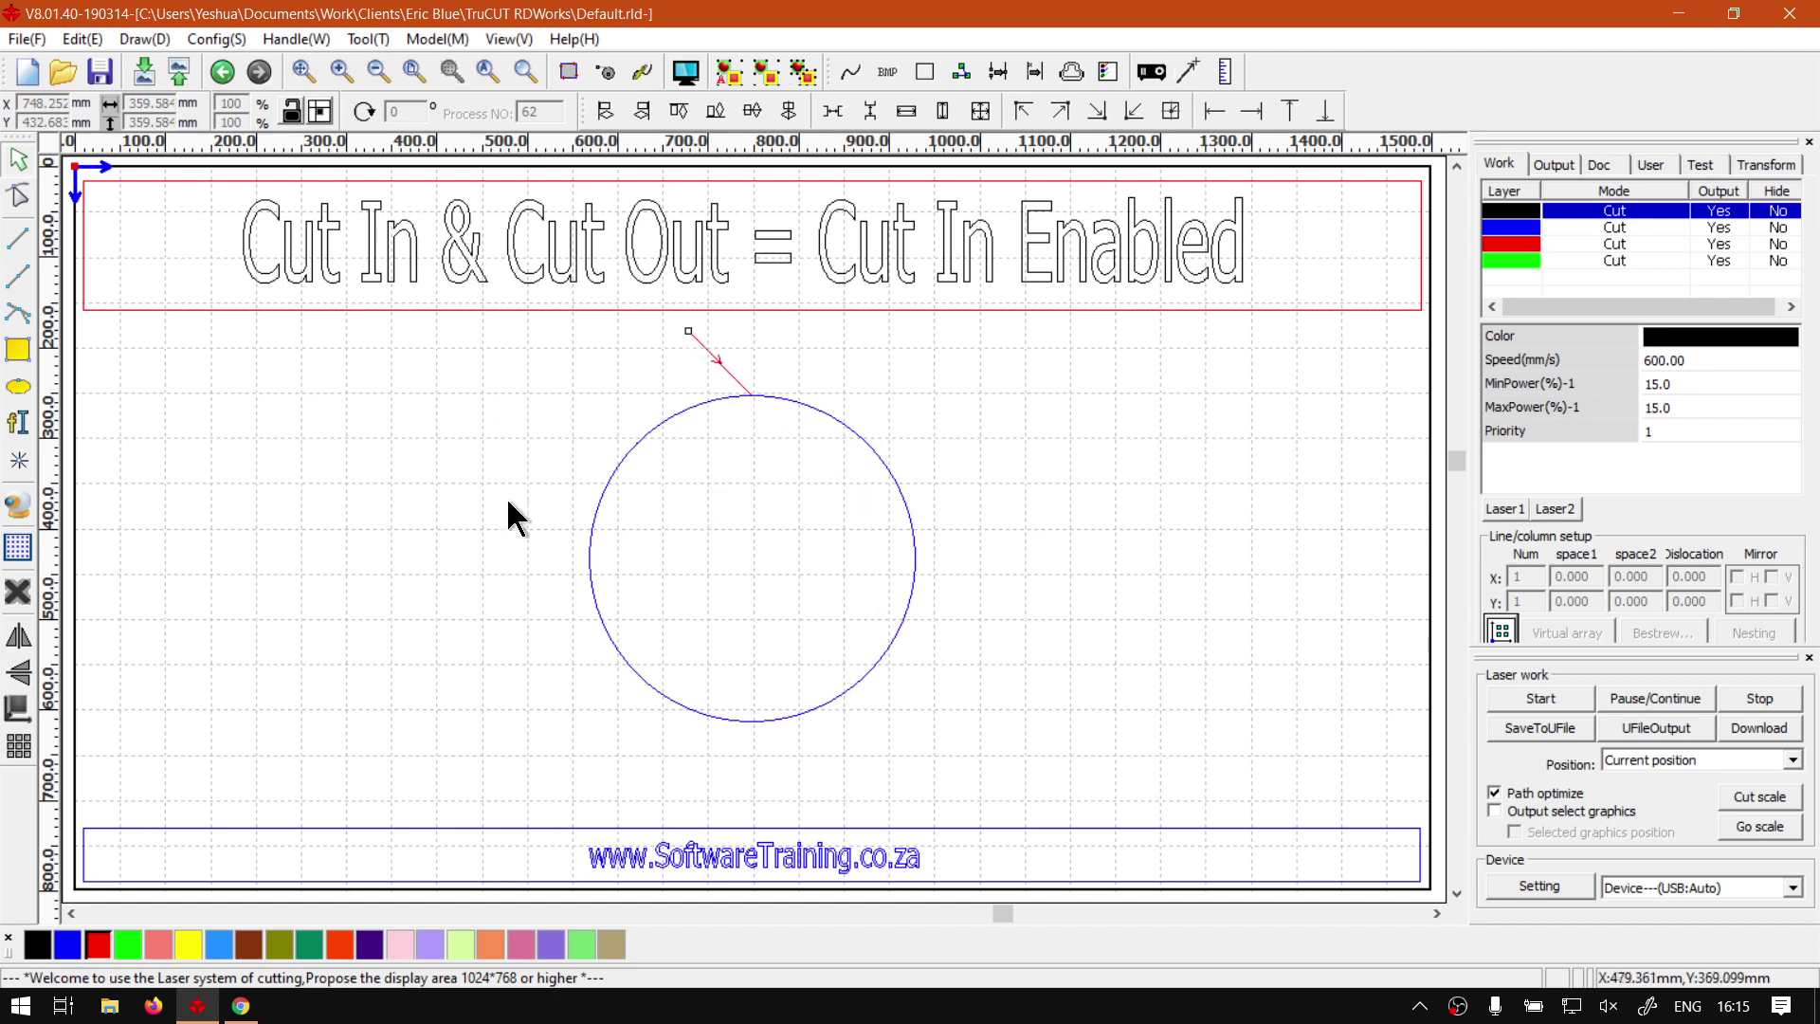
{"action": "left_click", "coordinate": [906, 497]}
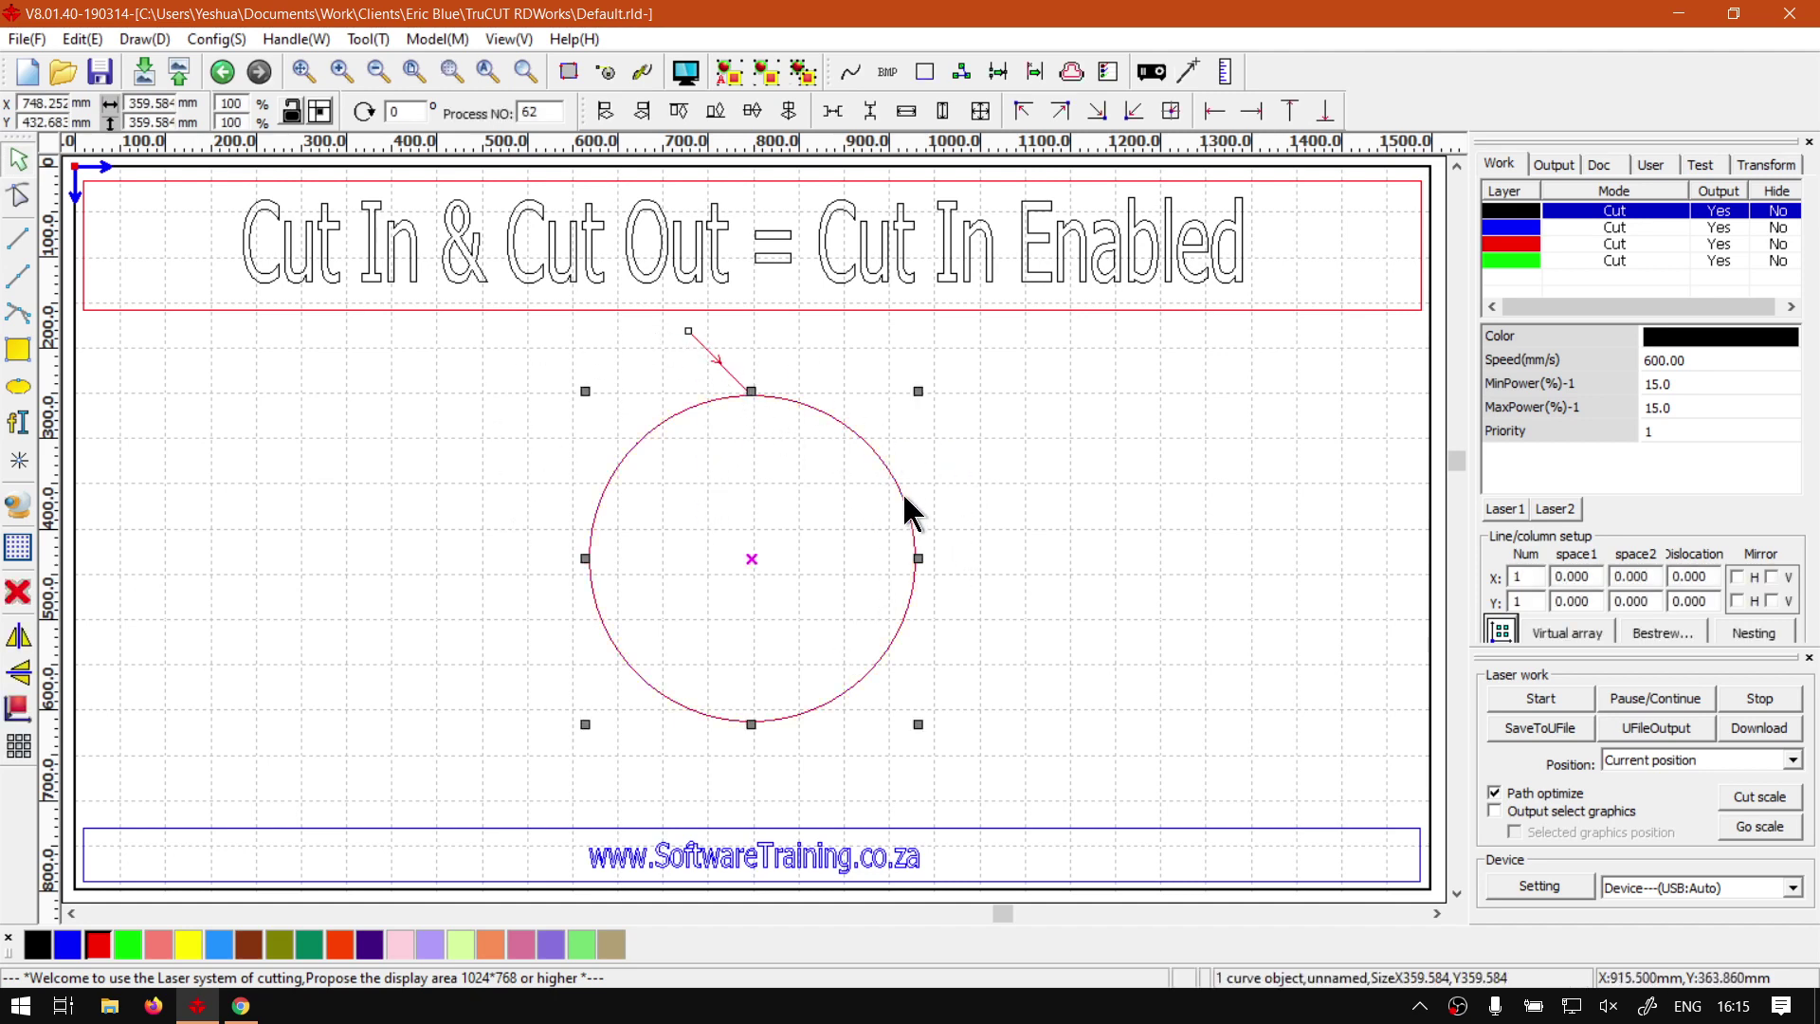
- Set the circle's cut-in angle to 0°
{"action": "left_click", "coordinate": [606, 73]}
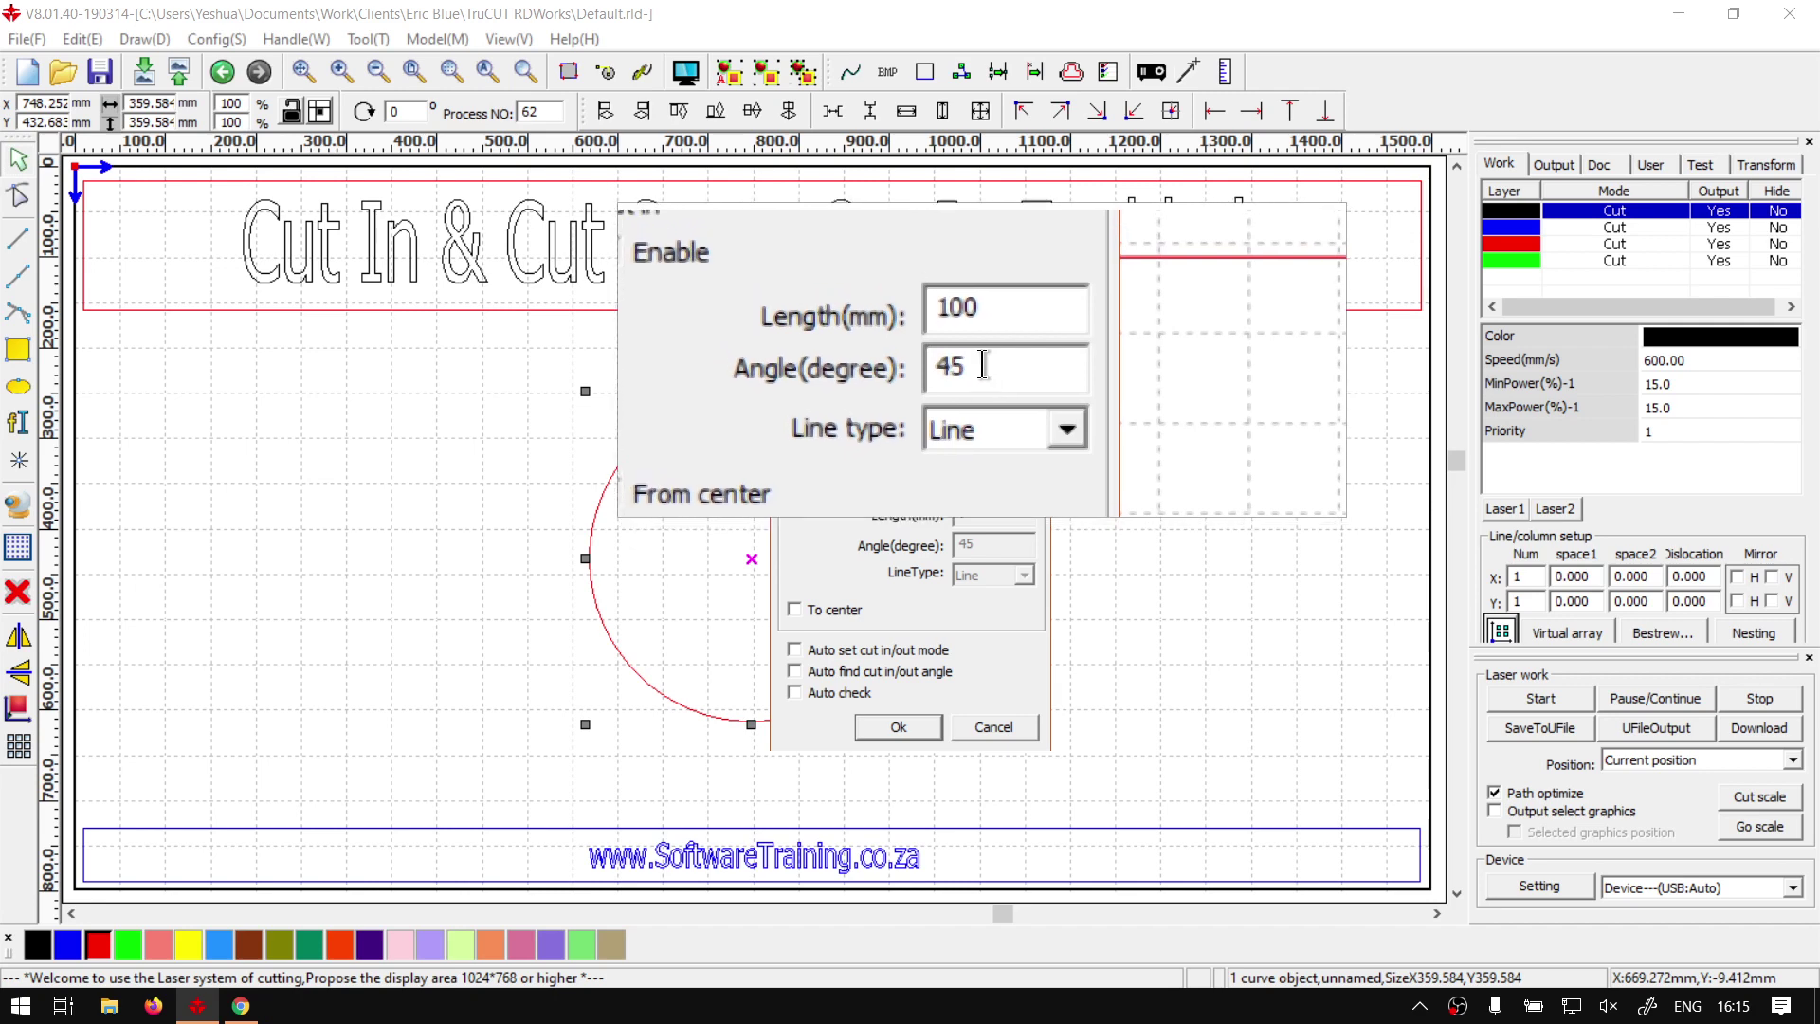
{"action": "left_click_drag", "start_coordinate": [939, 261], "coordinate": [1173, 284]}
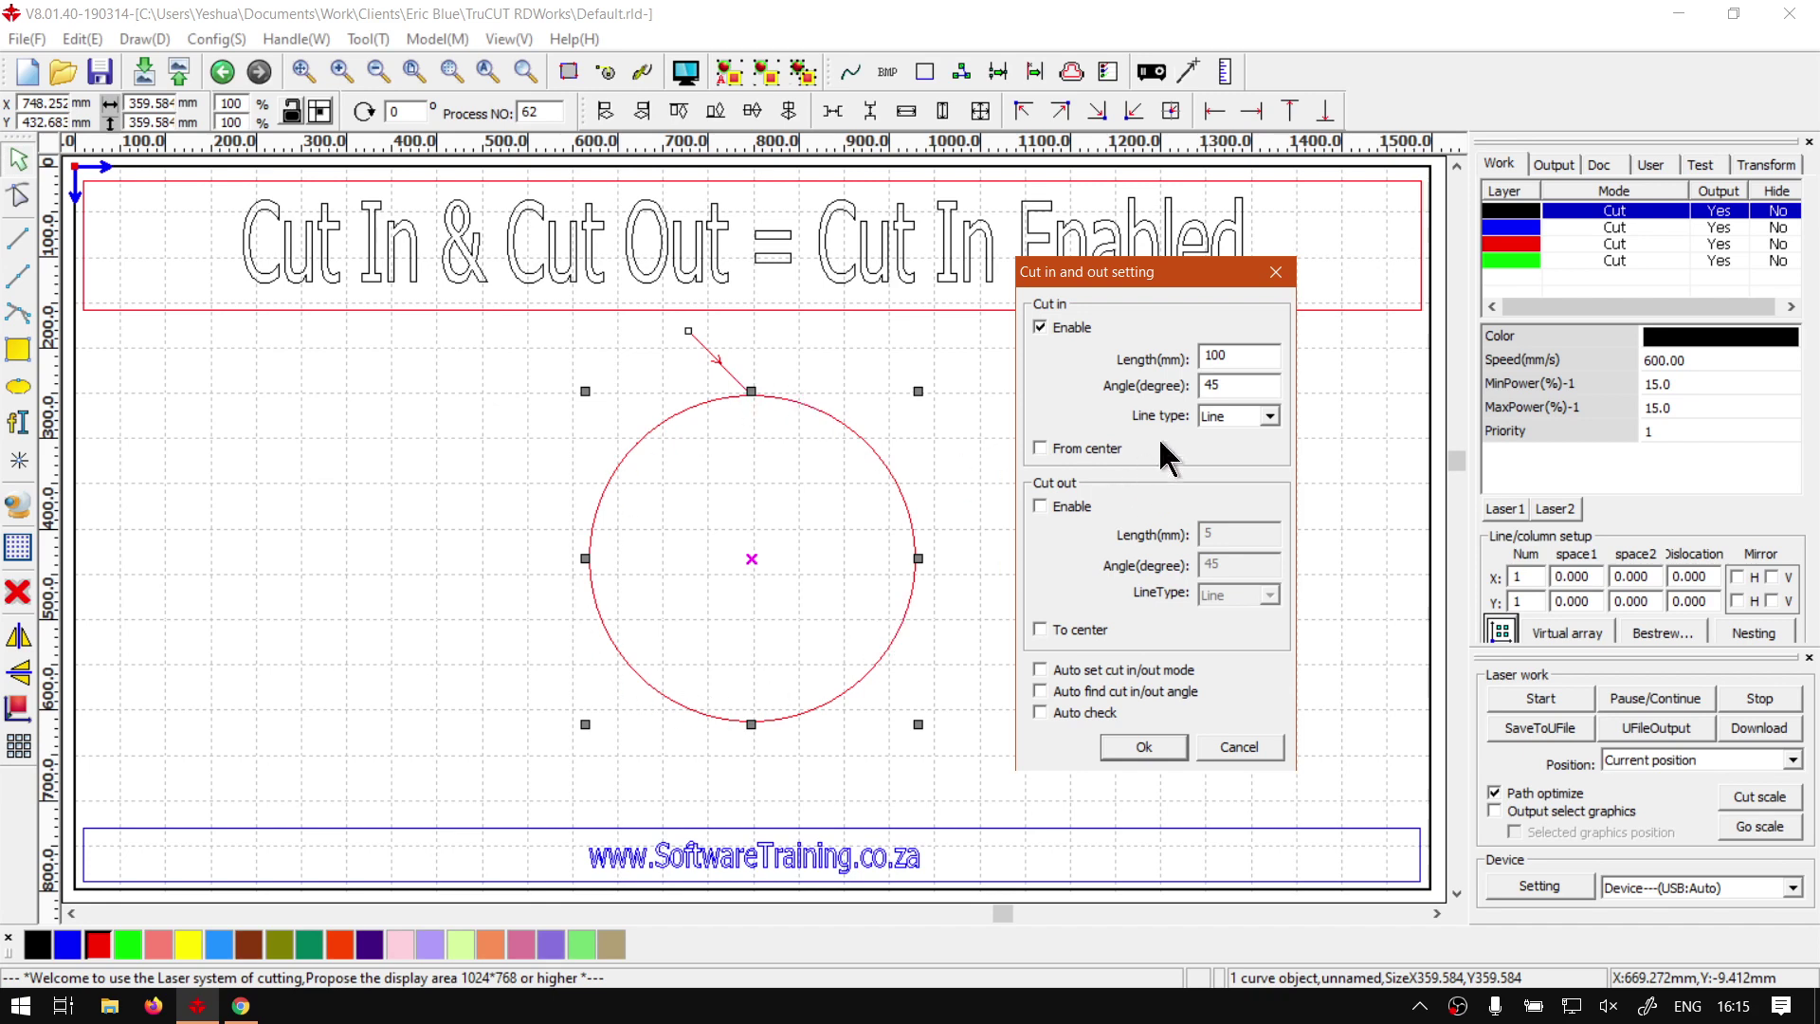
{"action": "double_click", "coordinate": [1231, 385]}
{"action": "type", "text": "0"}
{"action": "left_click", "coordinate": [1142, 747]}
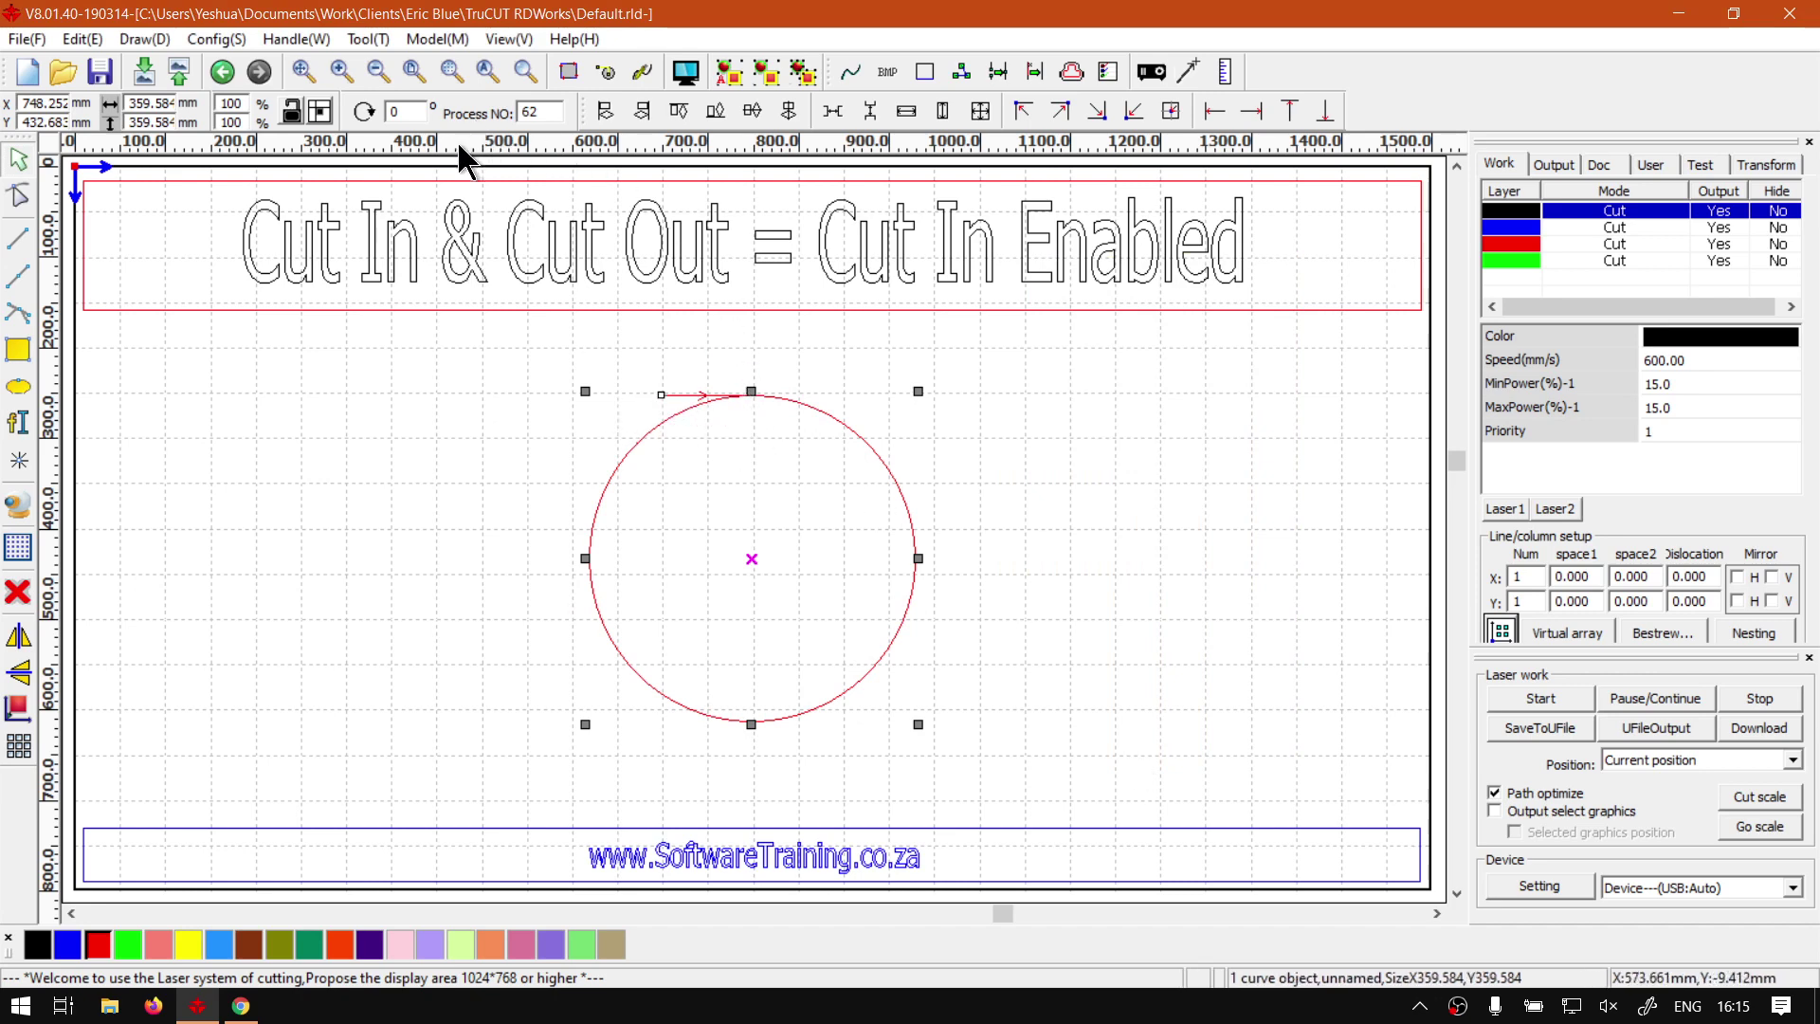
- Change the cut-in angle to 180° so the lead enters horizontally
{"action": "left_click", "coordinate": [607, 72]}
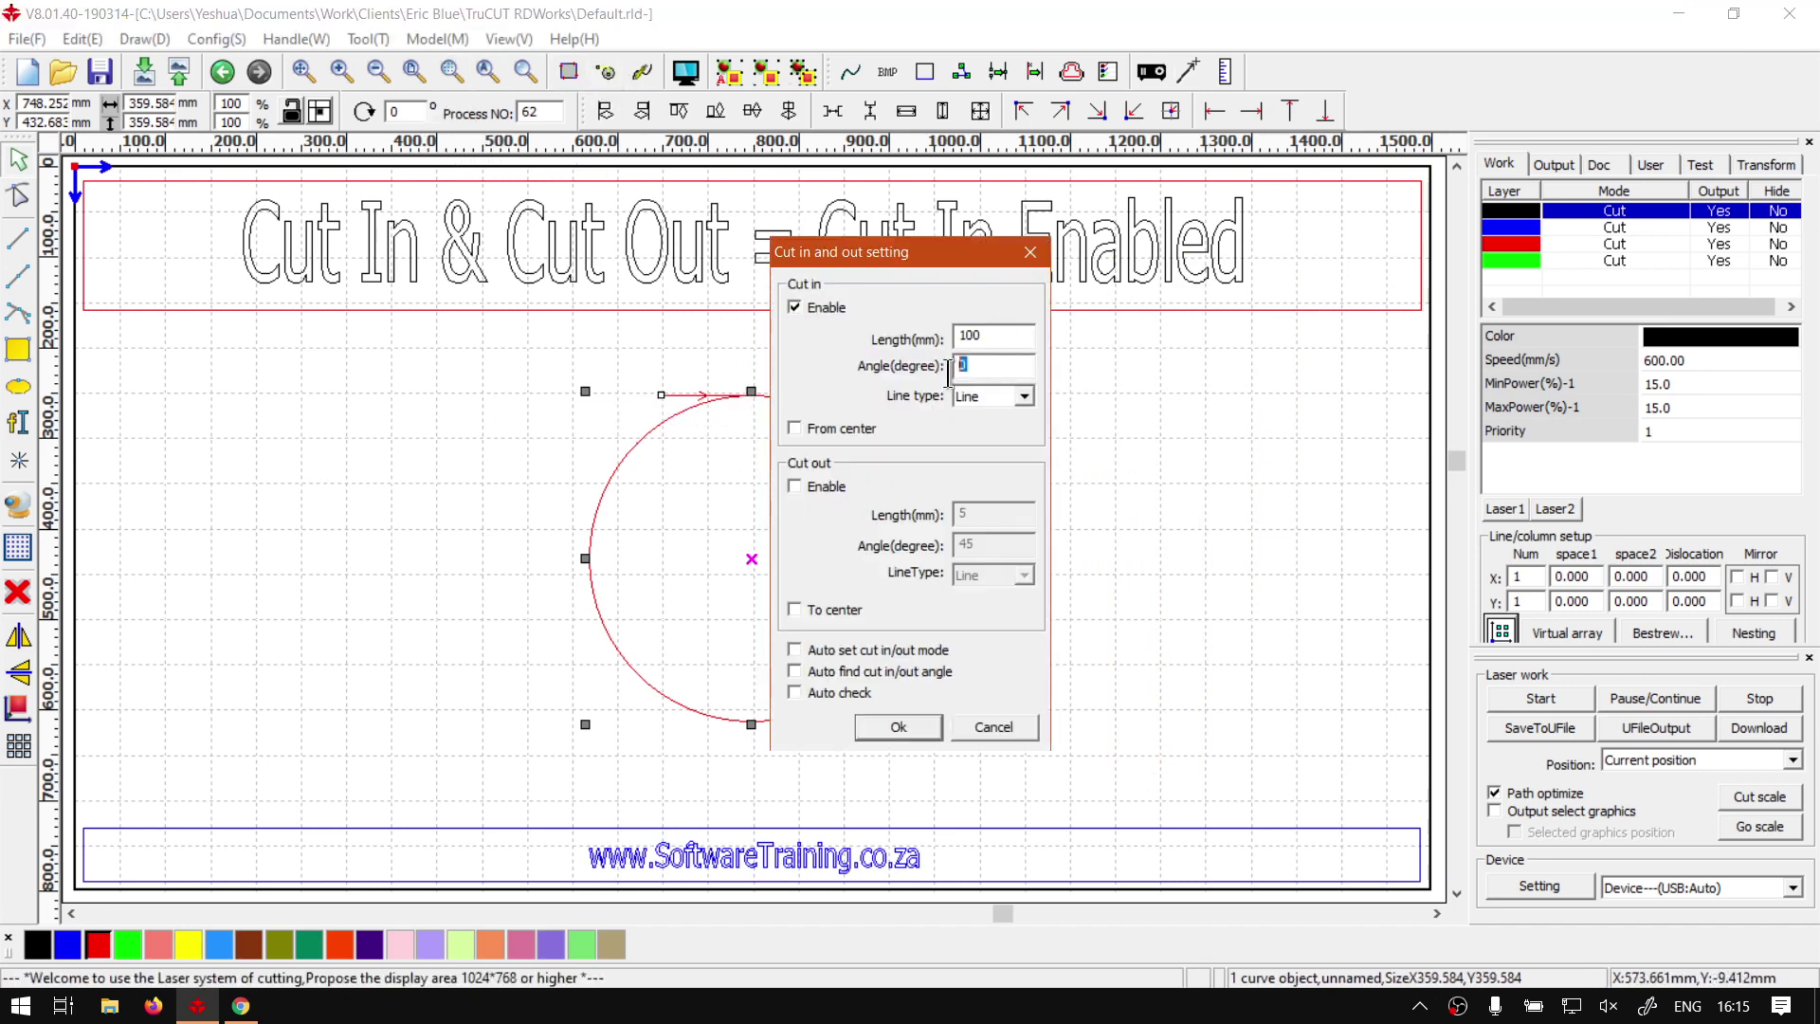
{"action": "type", "text": "180"}
{"action": "left_click", "coordinate": [914, 726]}
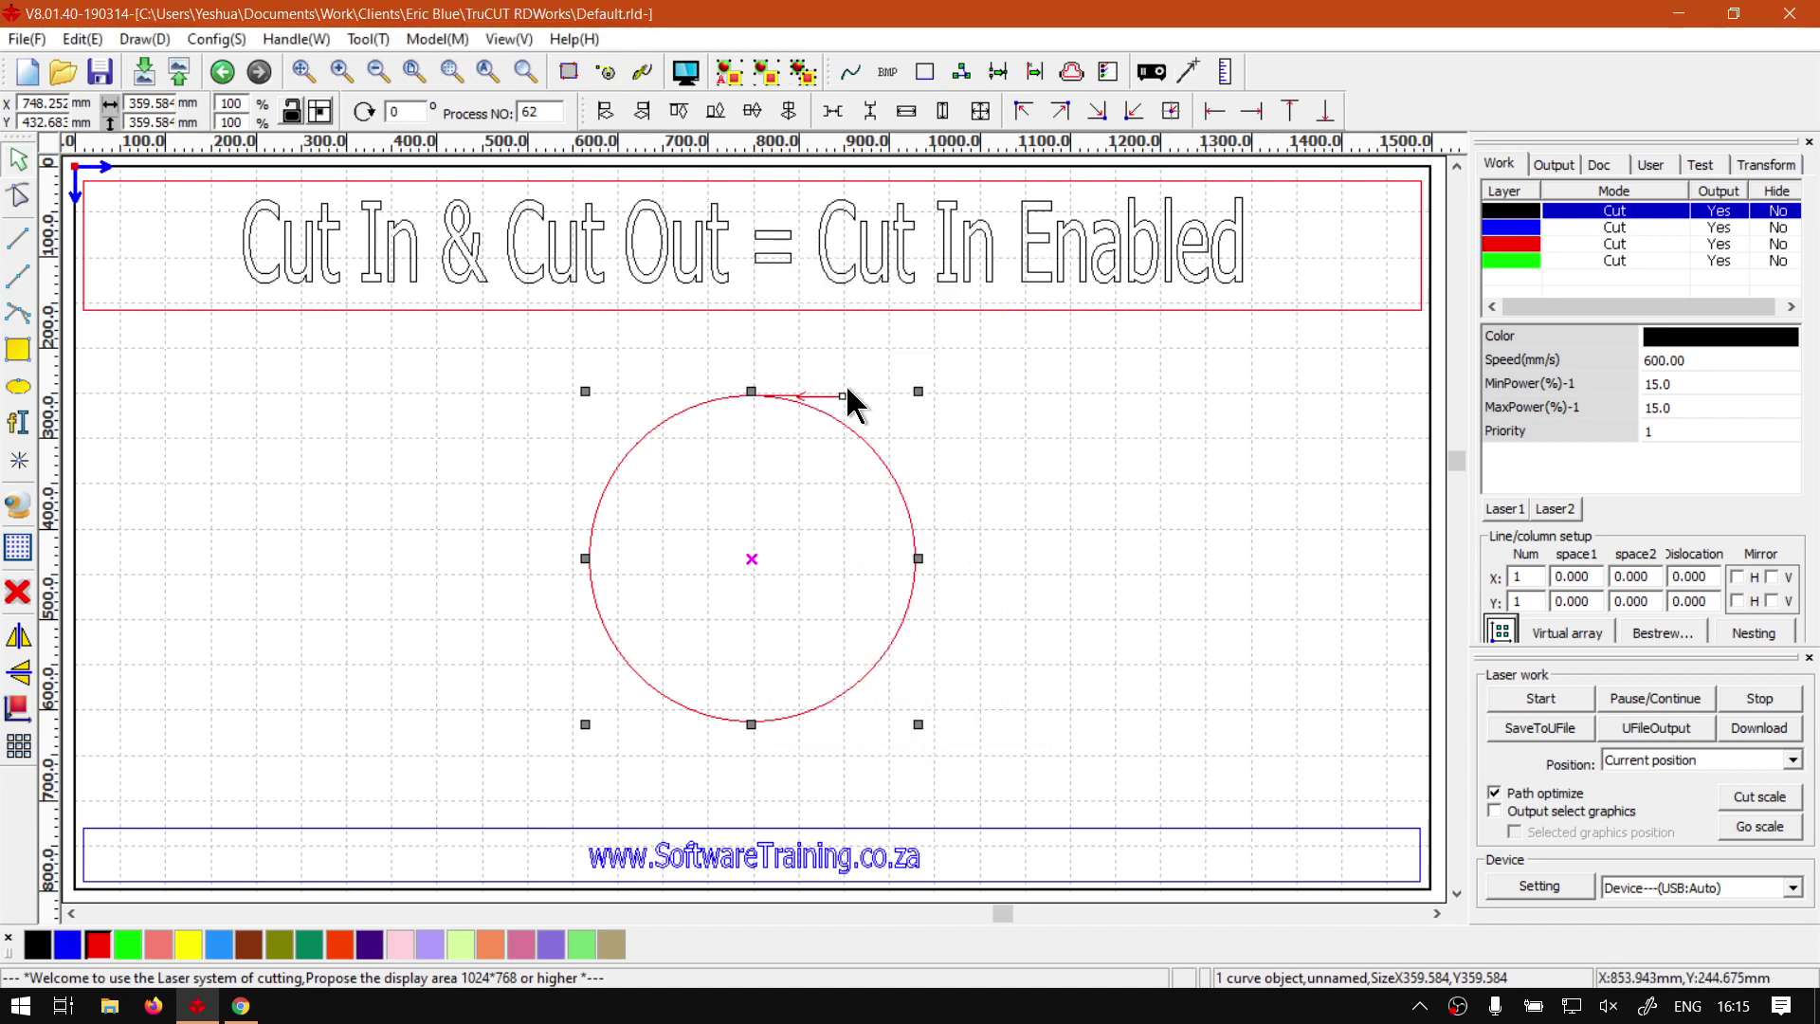
- Set the cut-in angle back to 45° and switch its Line type to Arc
{"action": "left_click", "coordinate": [606, 70]}
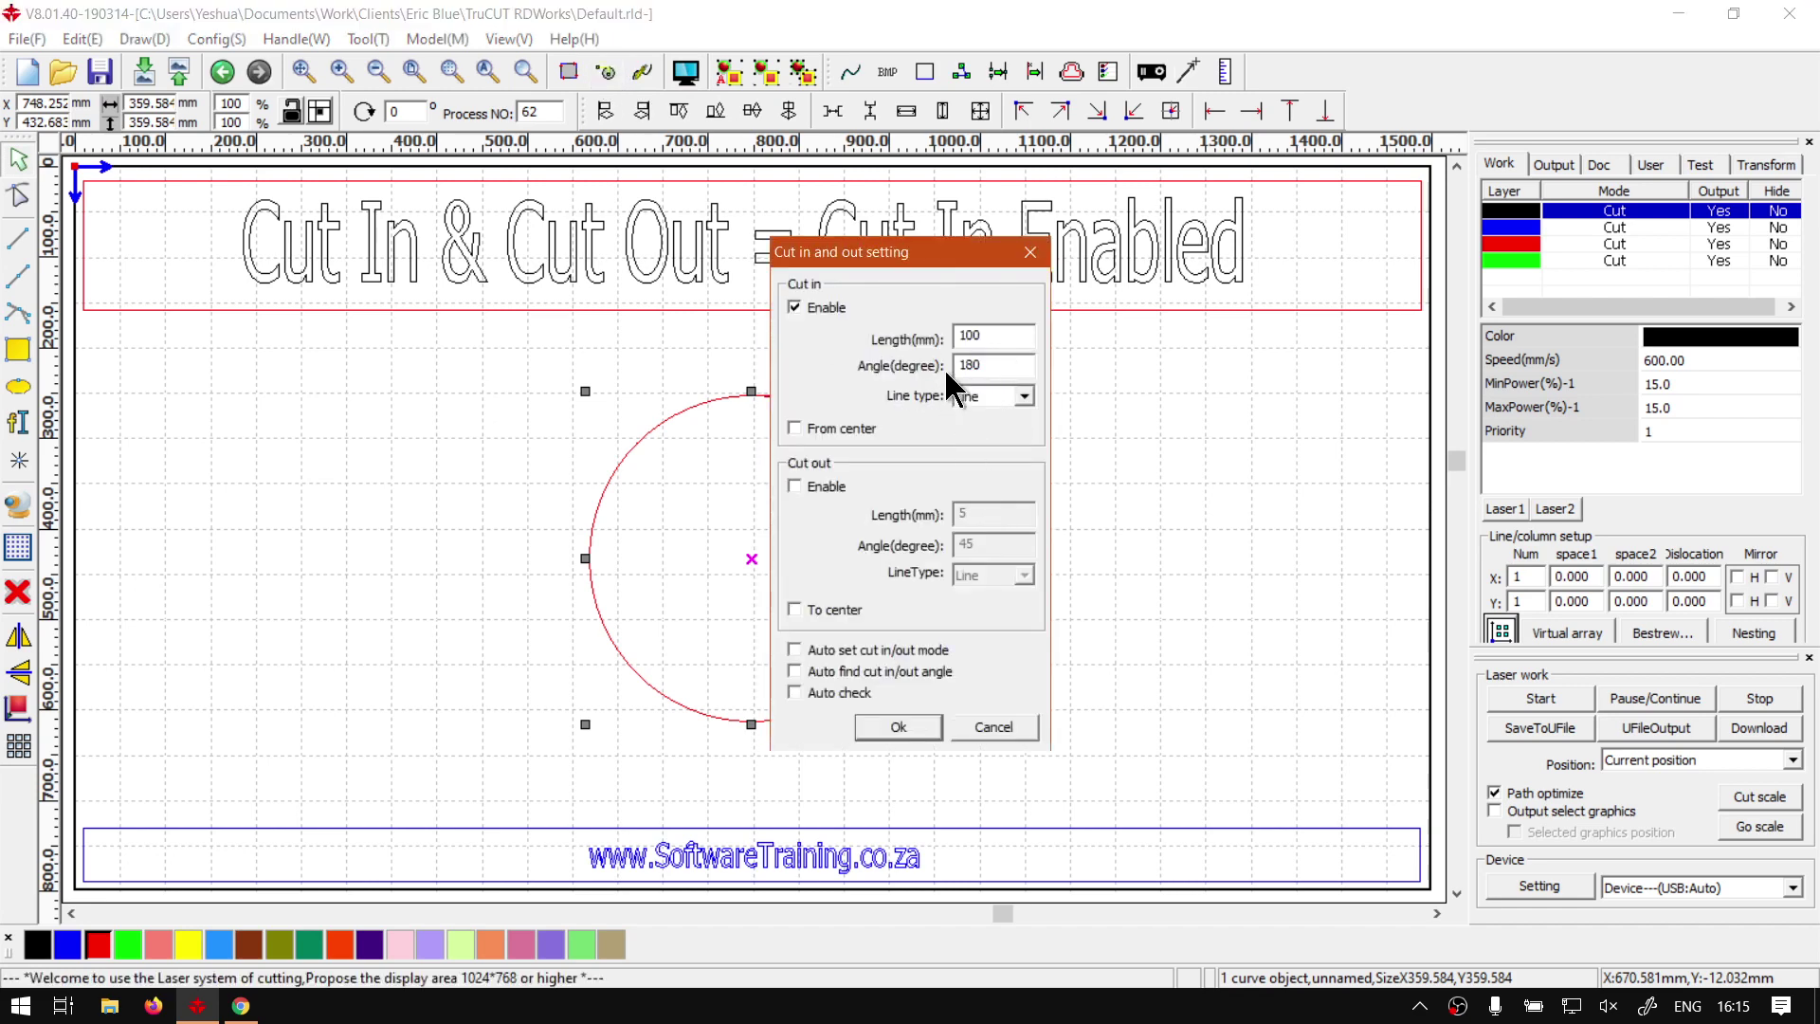
{"action": "left_click_drag", "start_coordinate": [998, 363], "coordinate": [917, 370]}
{"action": "type", "text": "45"}
{"action": "left_click", "coordinate": [981, 396]}
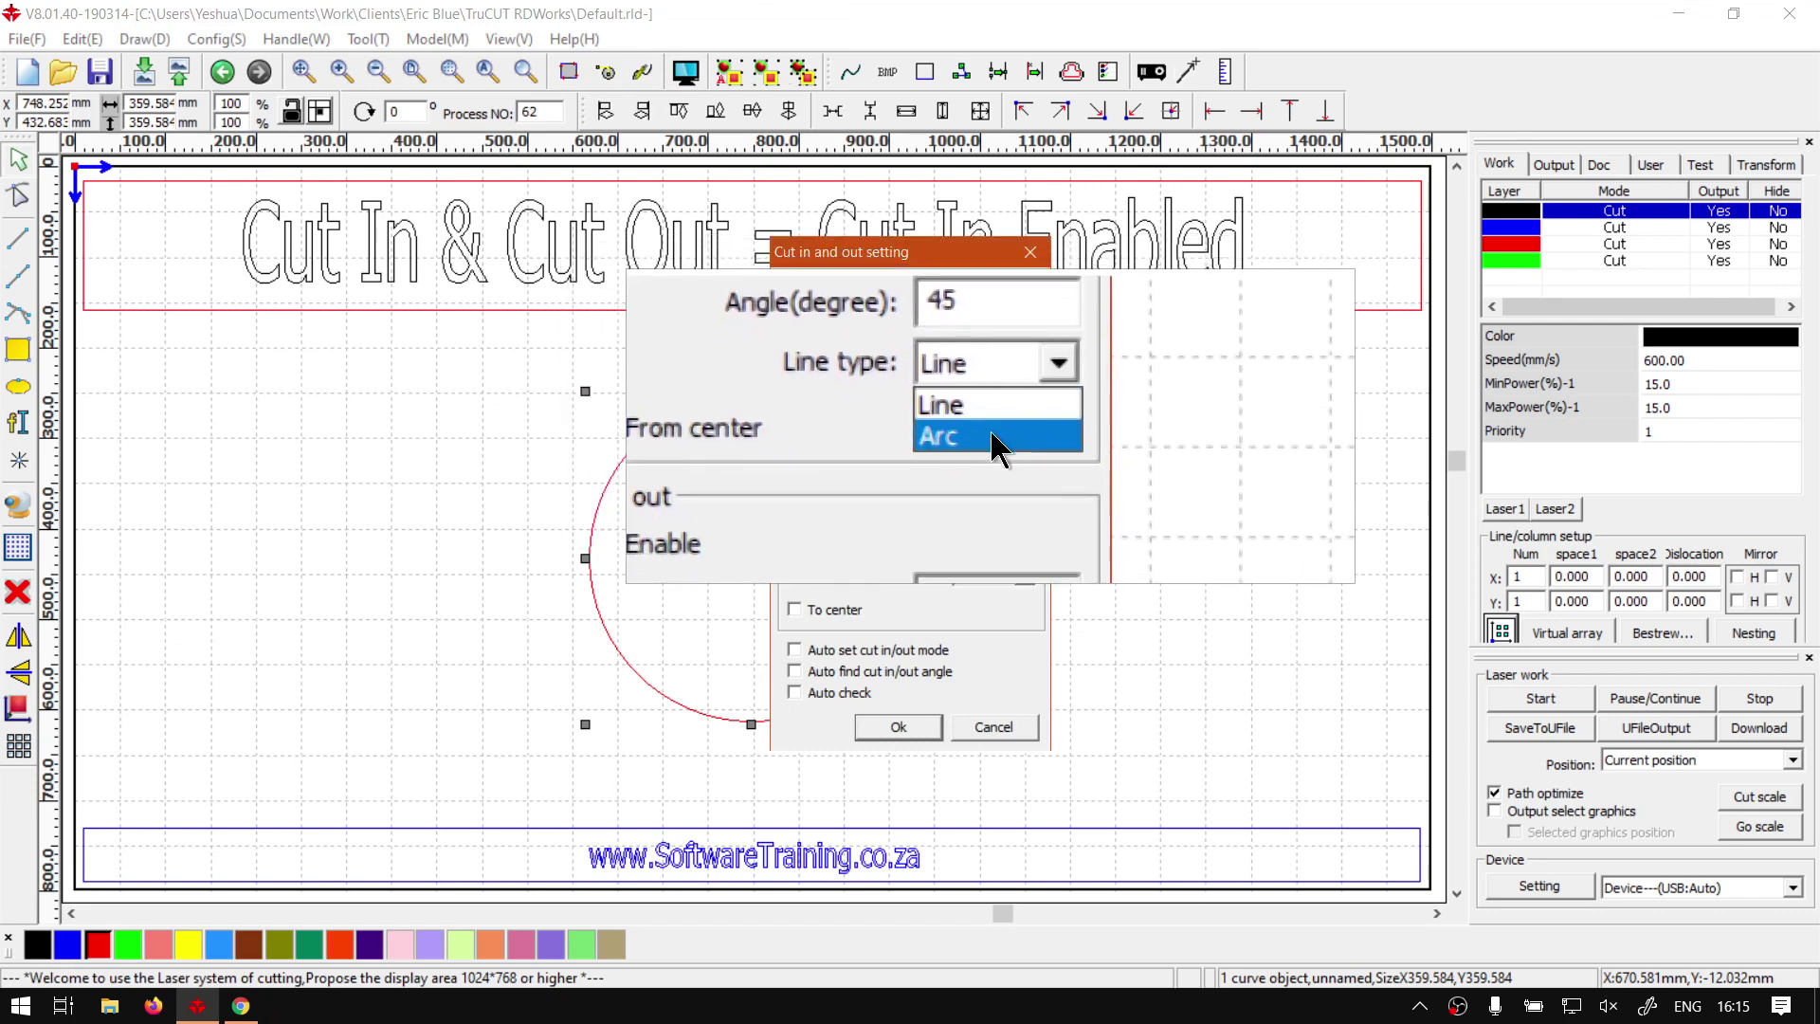
{"action": "left_click", "coordinate": [992, 428]}
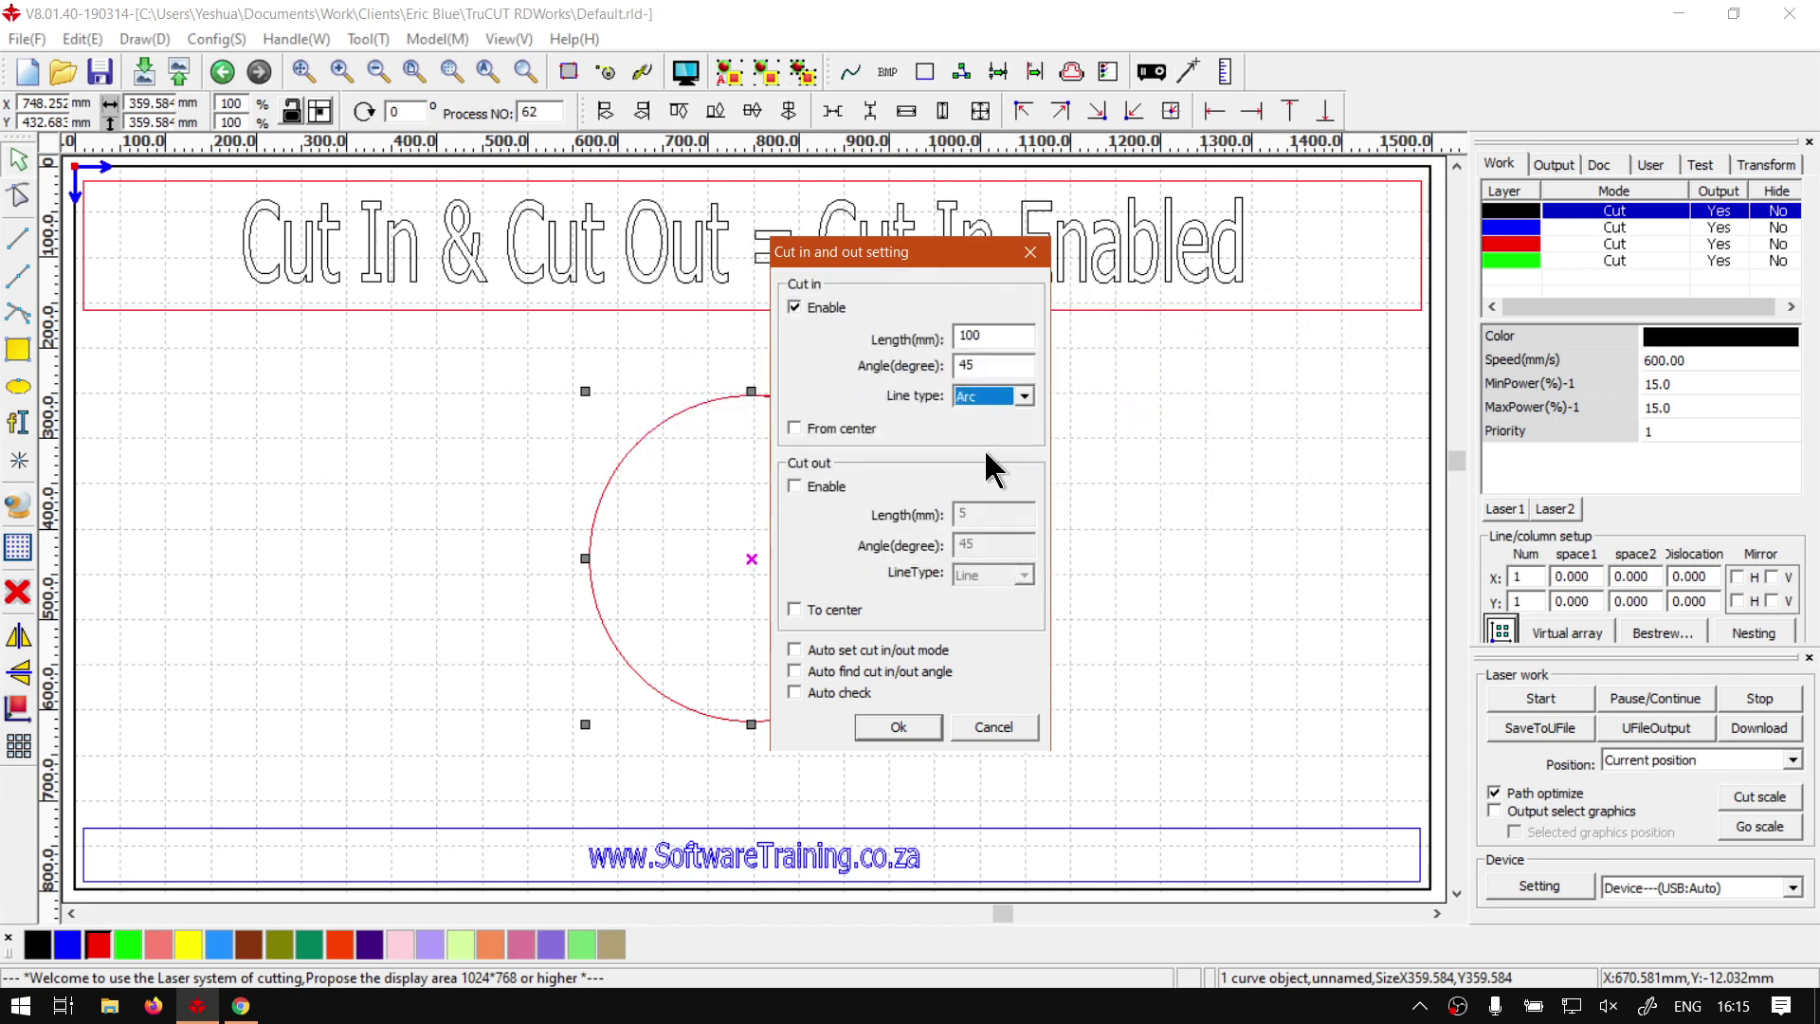
{"action": "left_click_drag", "start_coordinate": [899, 264], "coordinate": [1115, 250]}
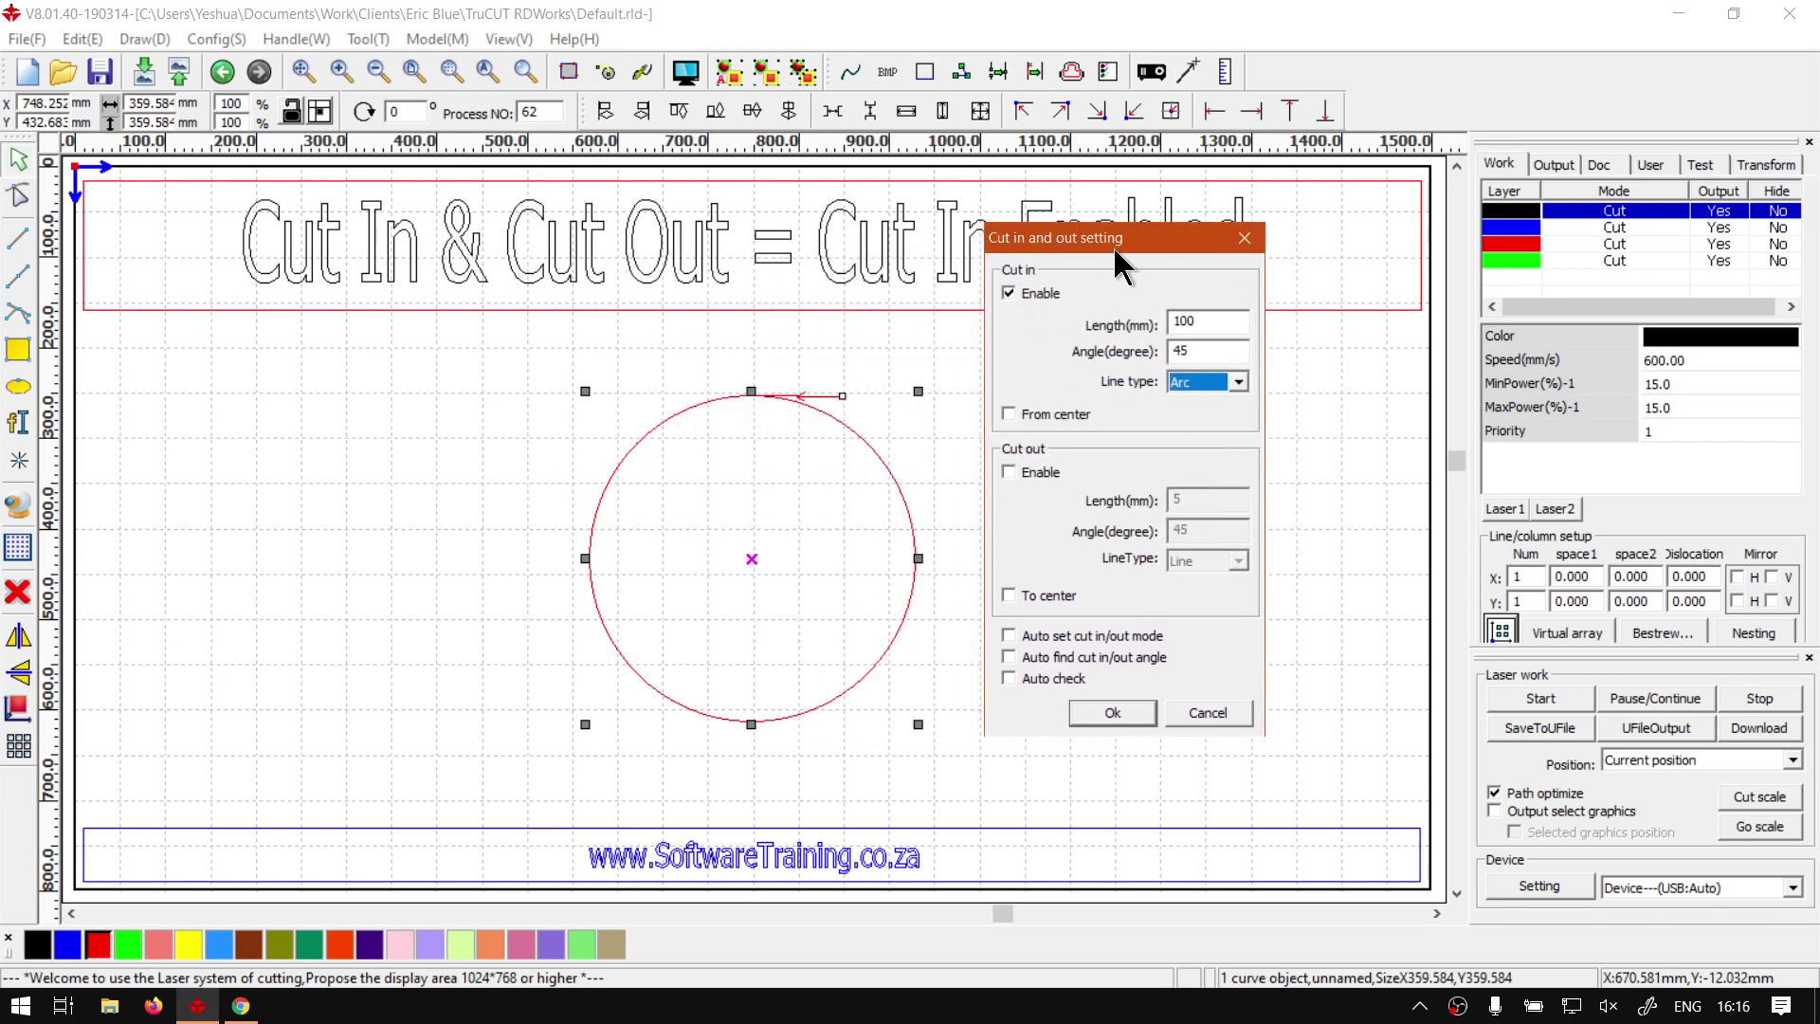
{"action": "left_click", "coordinate": [1112, 713]}
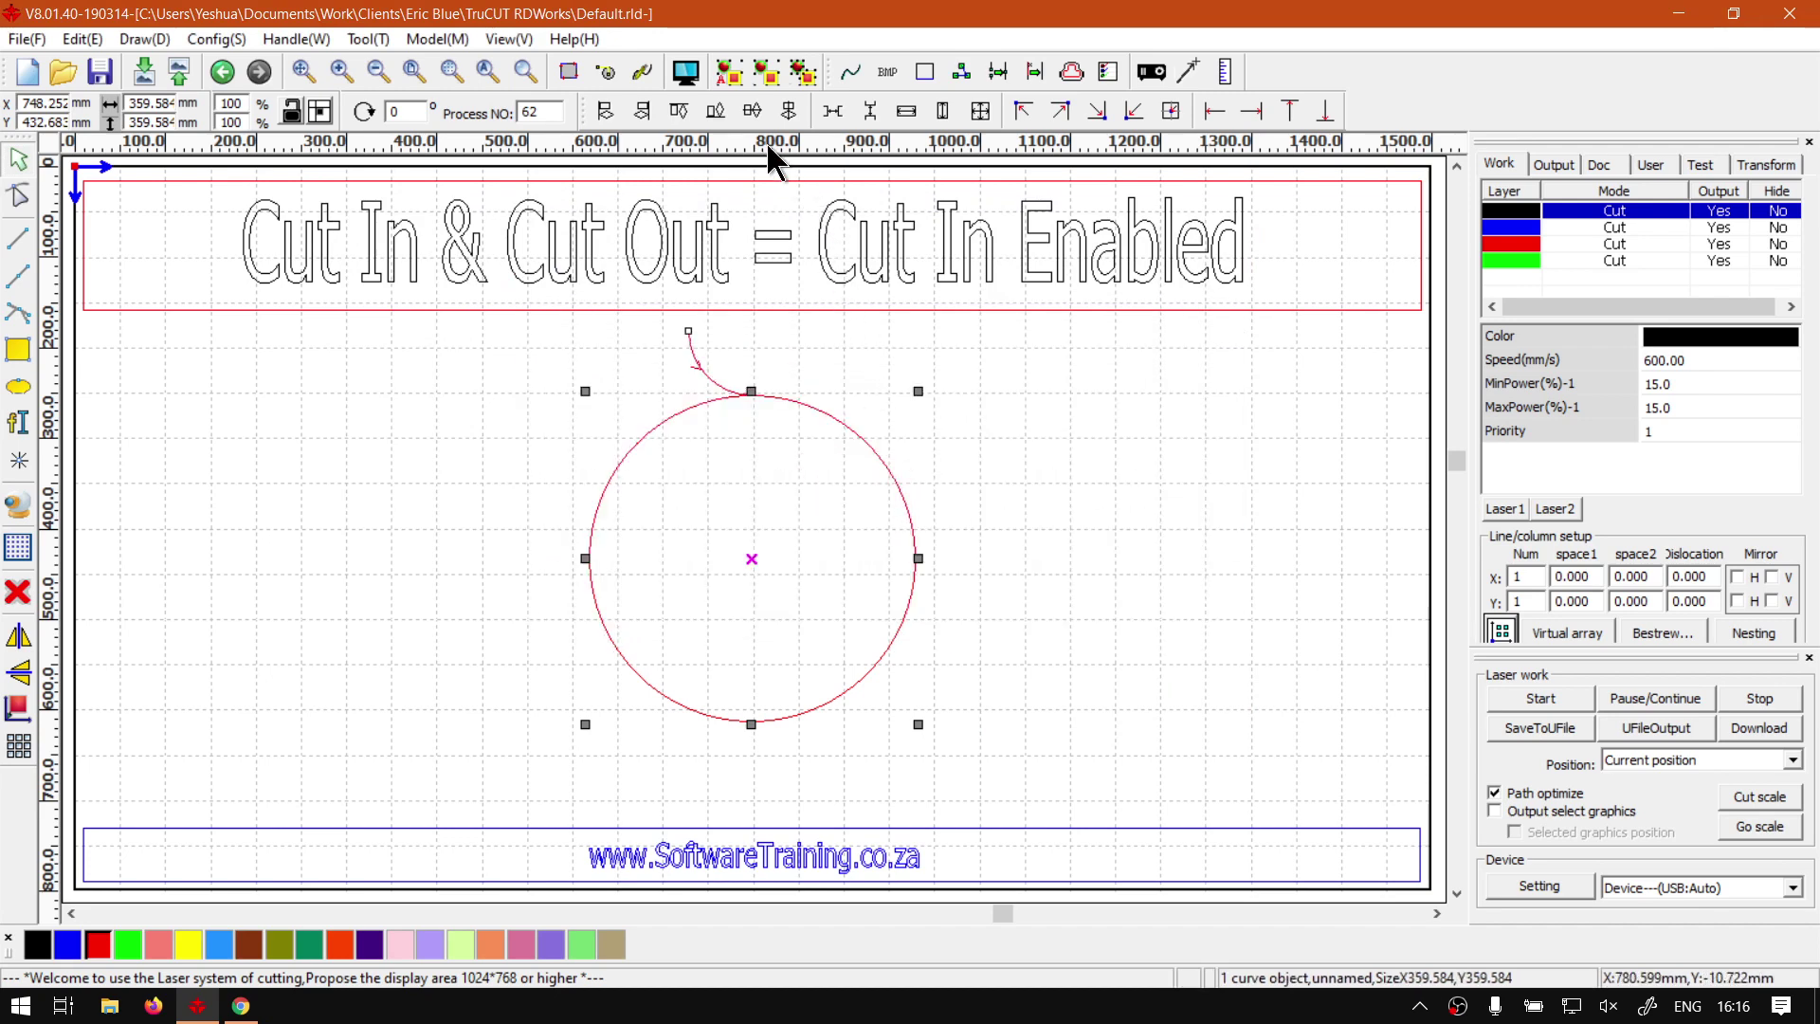
- Change the lead-in Line type and From center option in the Cut in and out setting
{"action": "left_click", "coordinate": [608, 71]}
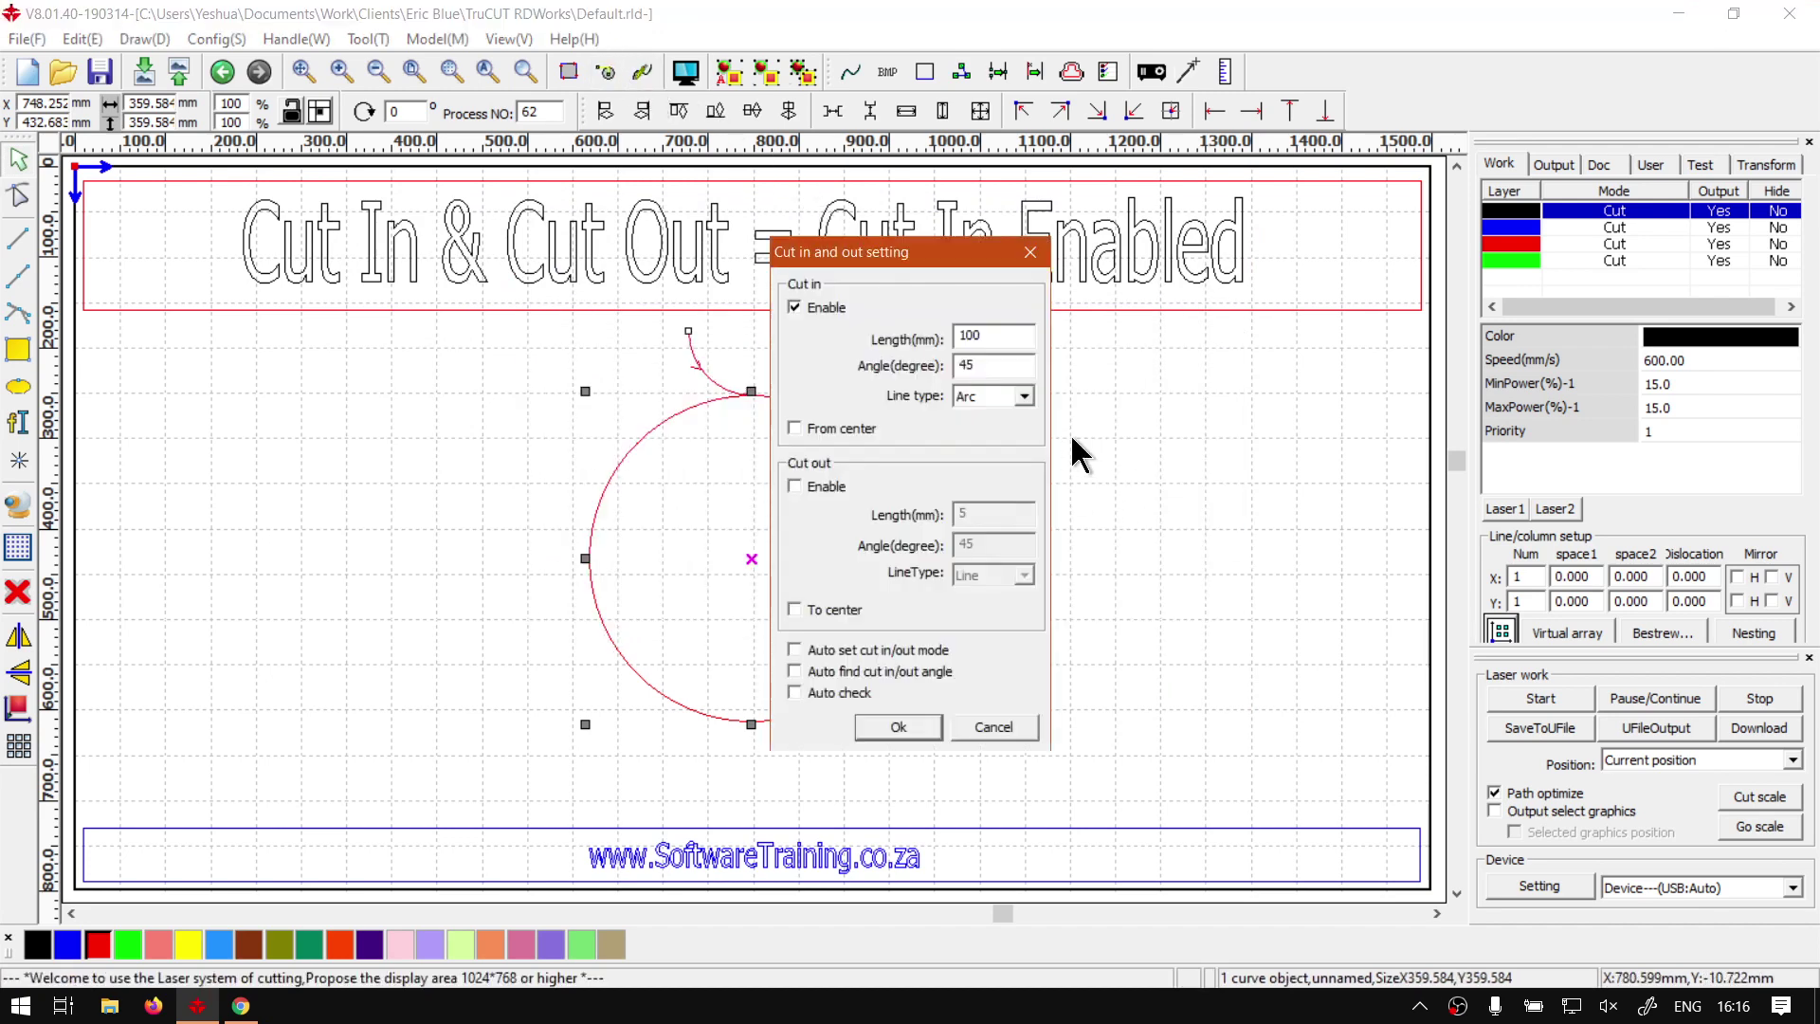
{"action": "left_click", "coordinate": [1022, 397]}
{"action": "left_click", "coordinate": [835, 428]}
{"action": "left_click", "coordinate": [830, 430]}
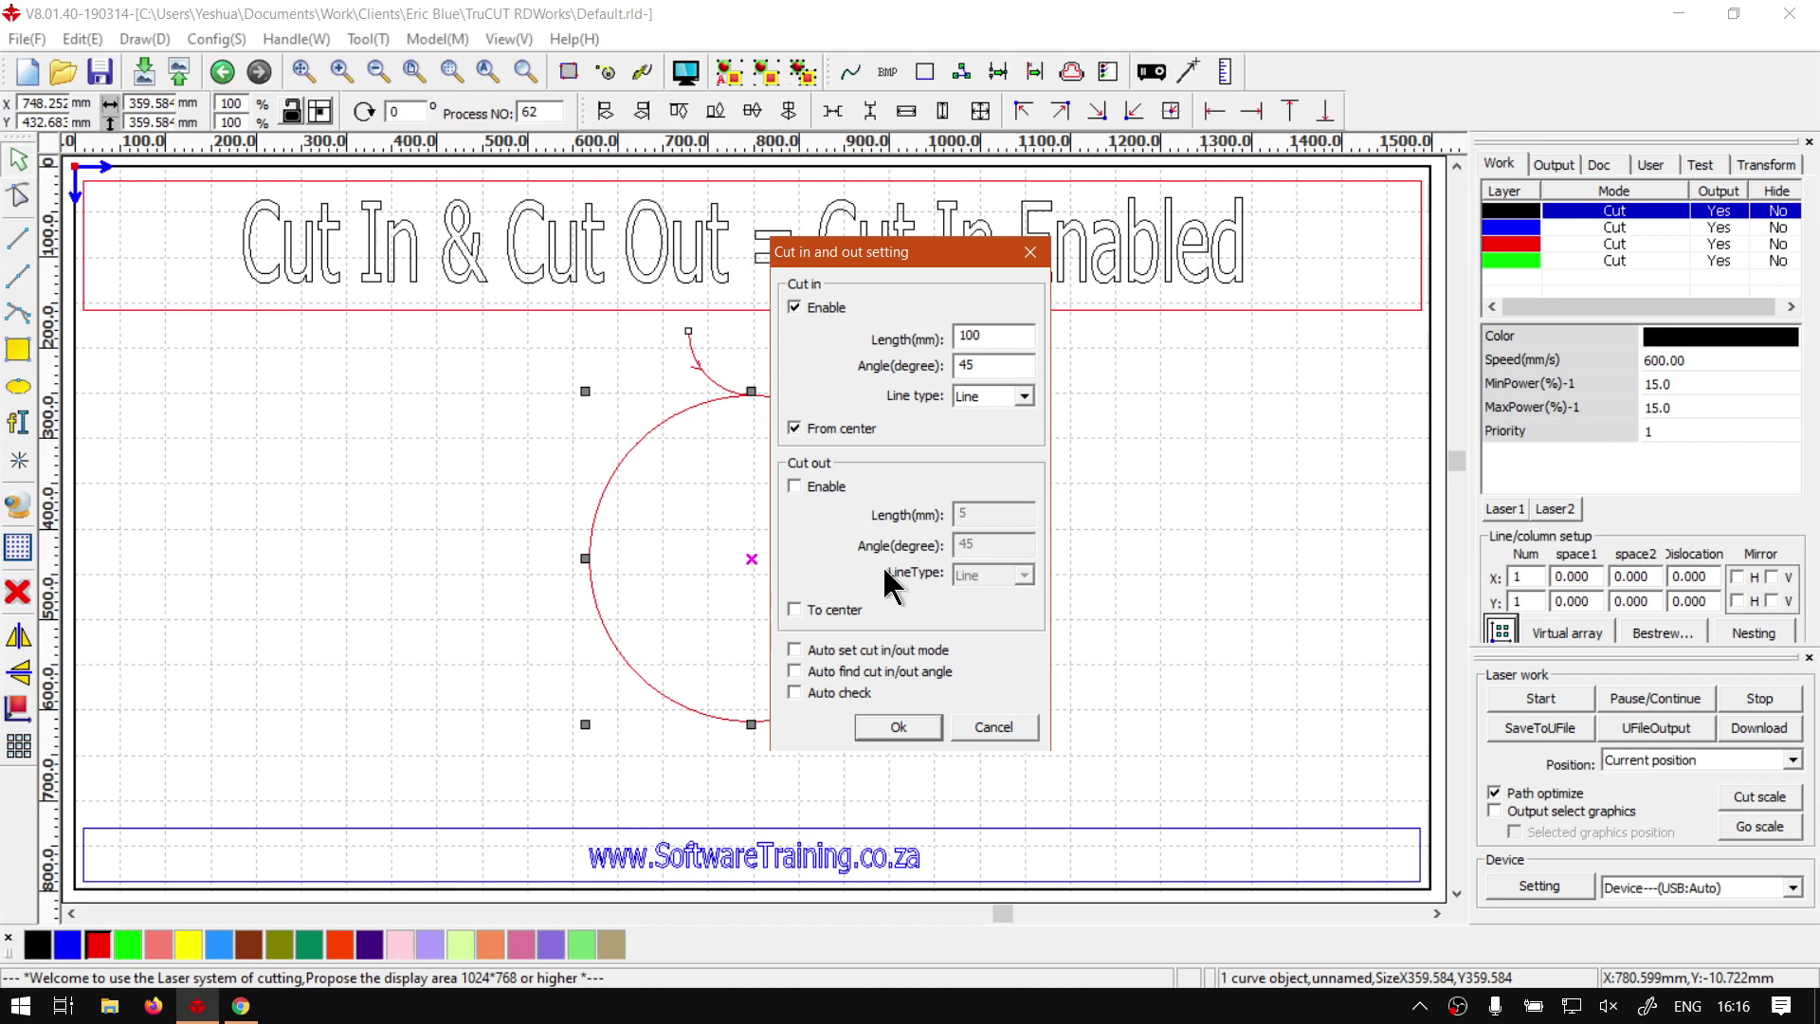
{"action": "left_click", "coordinate": [907, 728]}
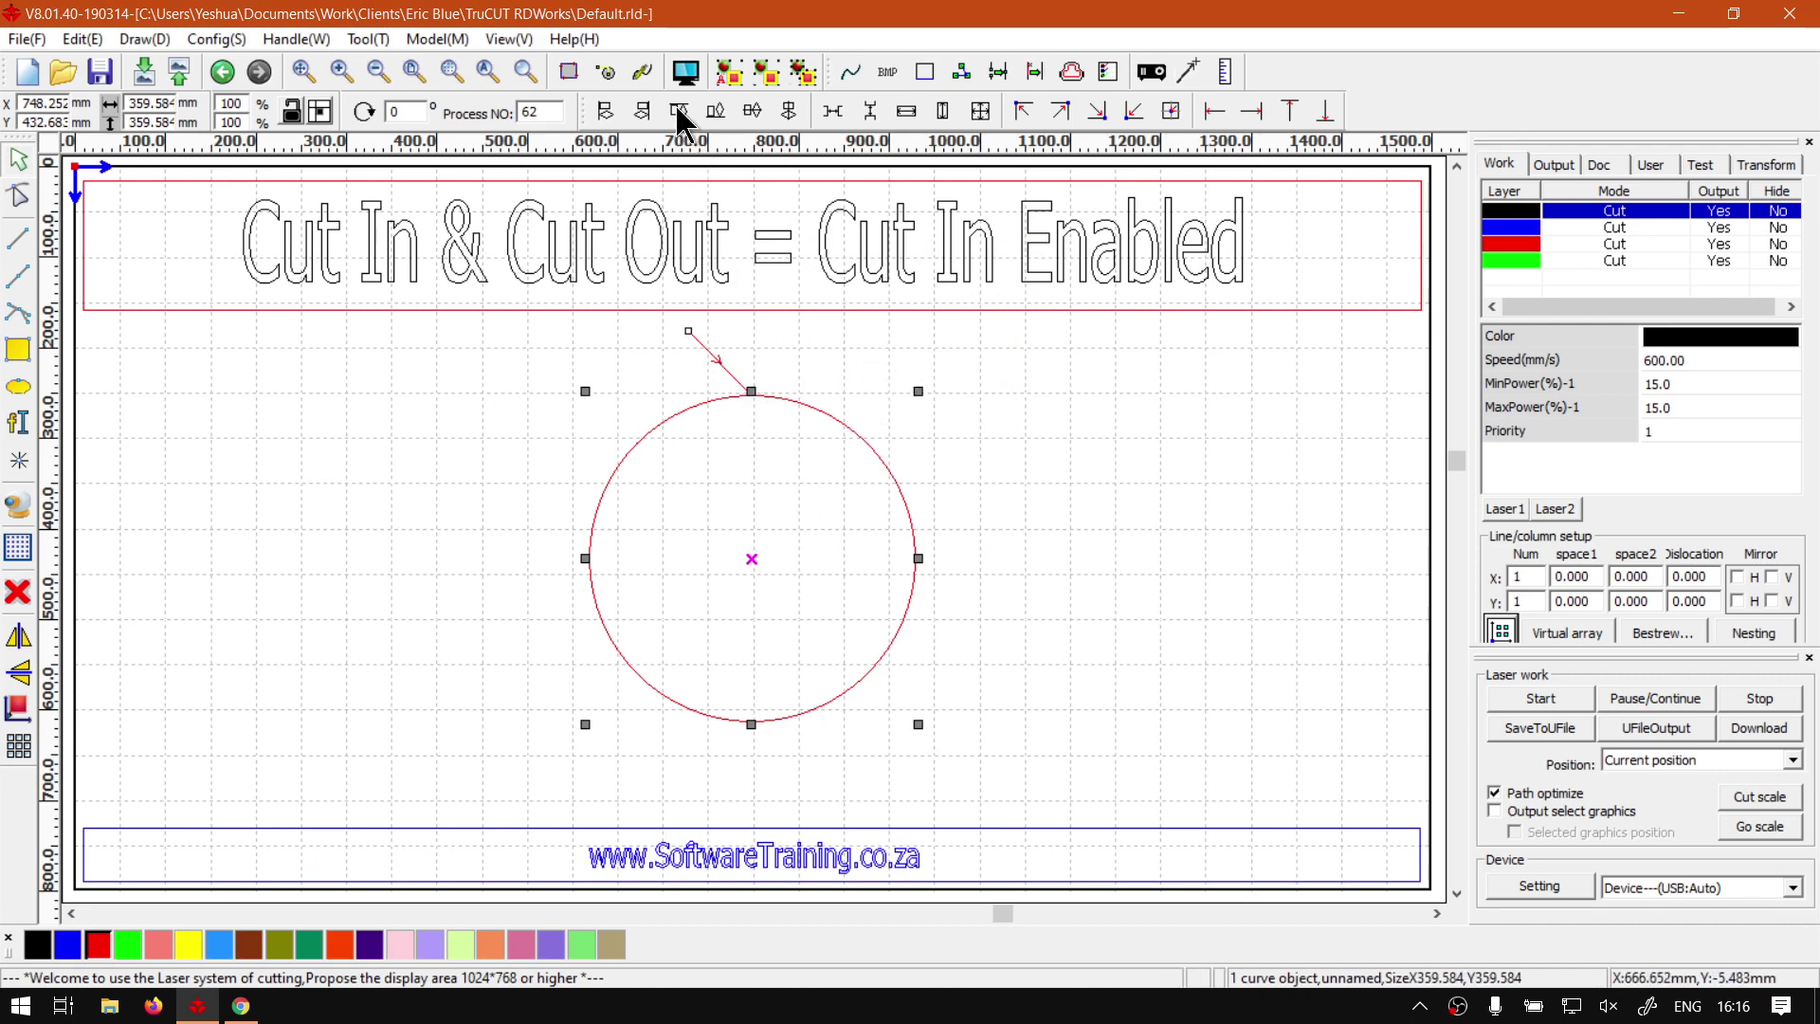
- Close the cut-in settings again unchanged and leave the circle unselected
{"action": "left_click", "coordinate": [605, 70]}
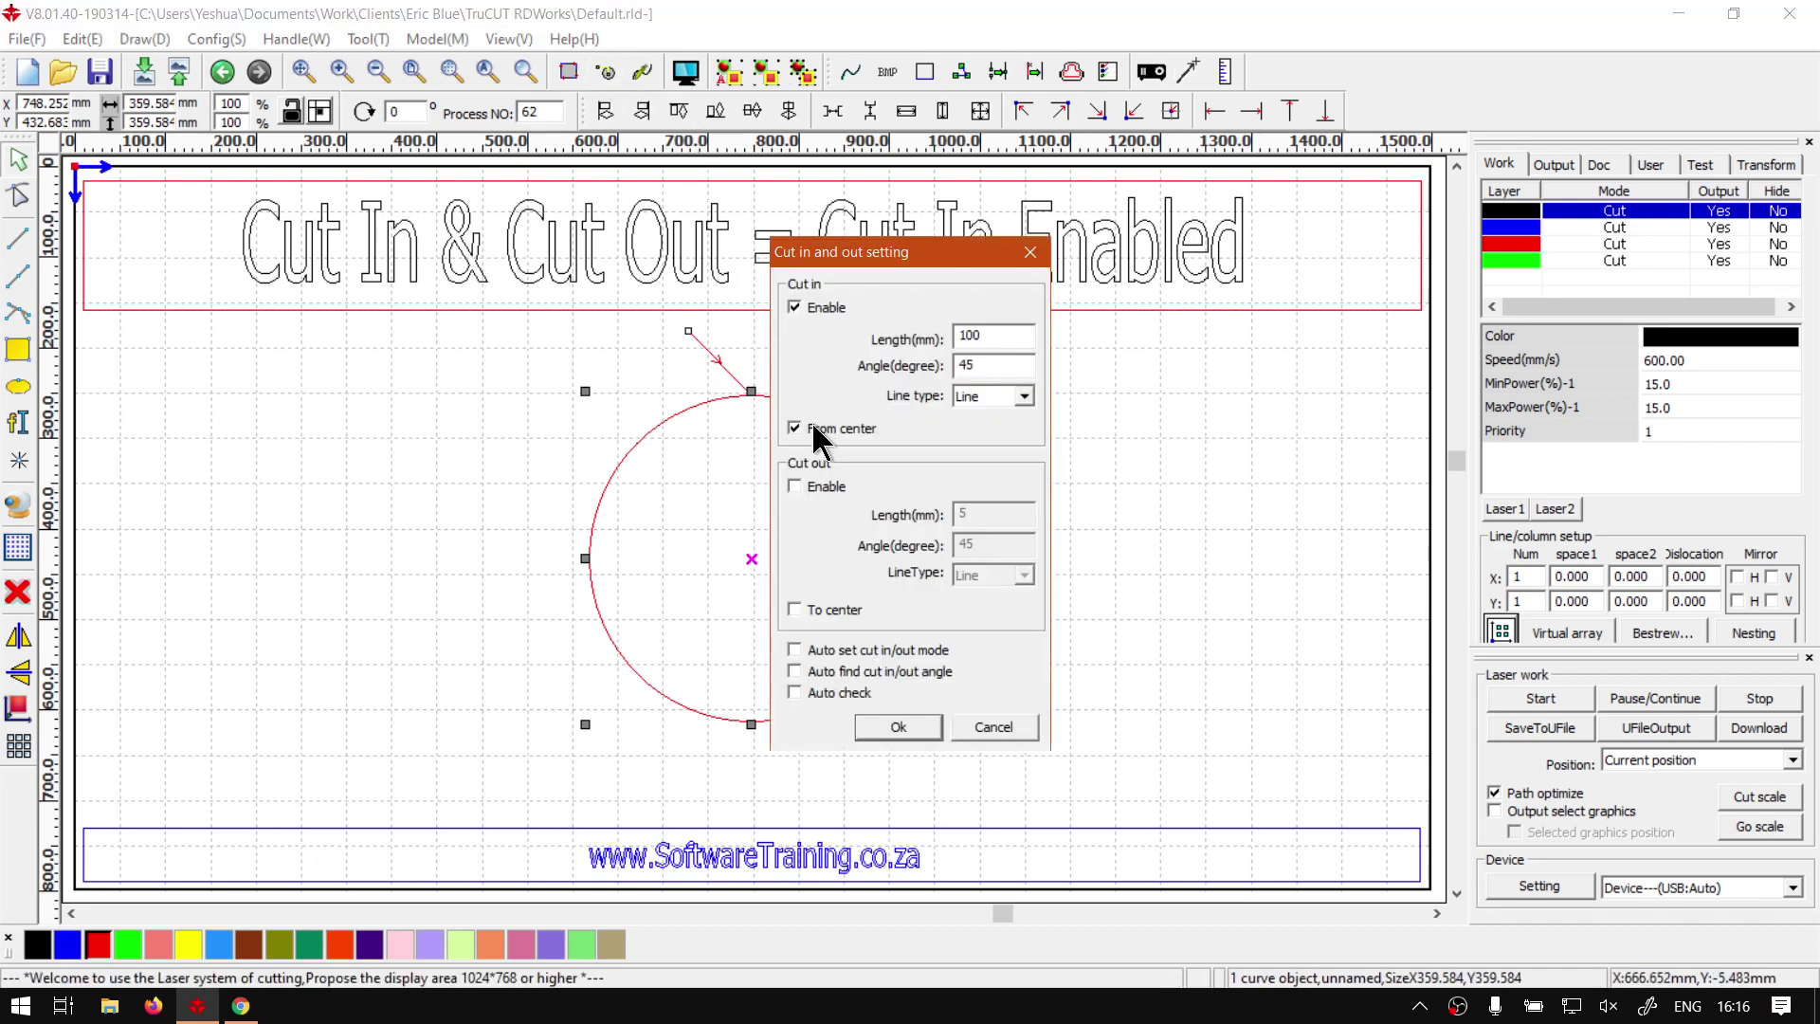
{"action": "left_click", "coordinate": [903, 727]}
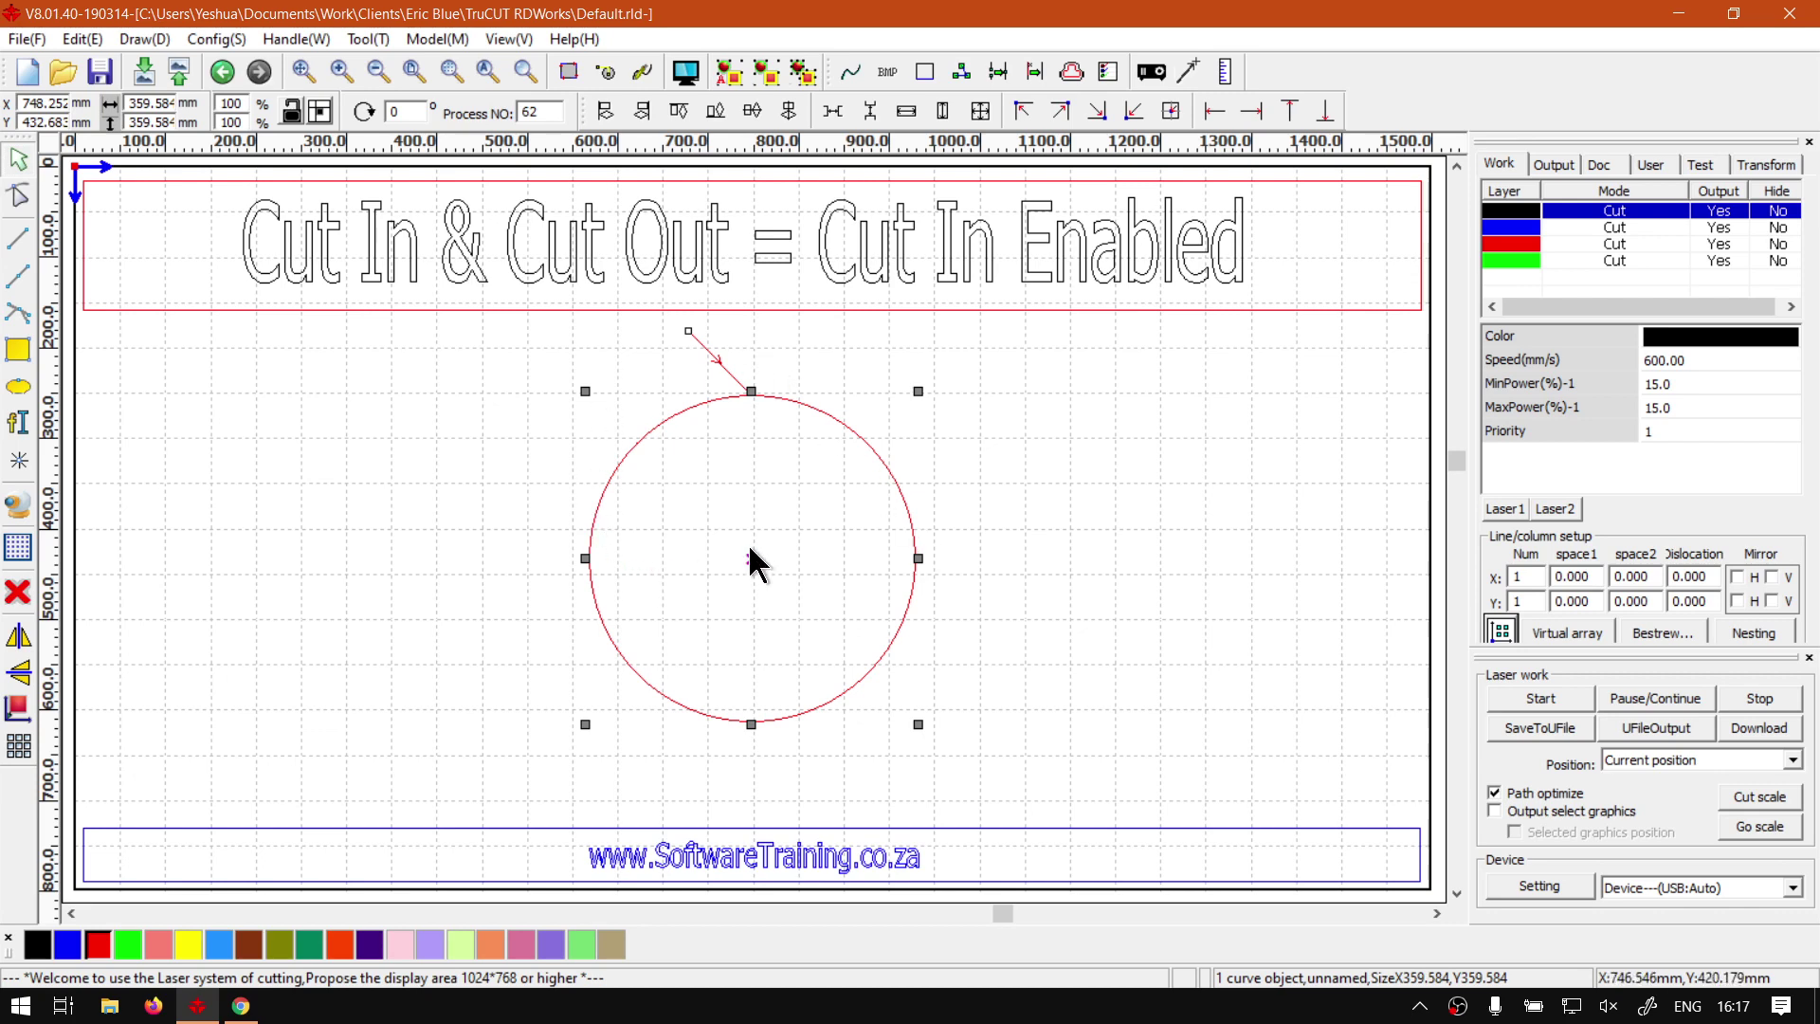
{"action": "left_click", "coordinate": [954, 474]}
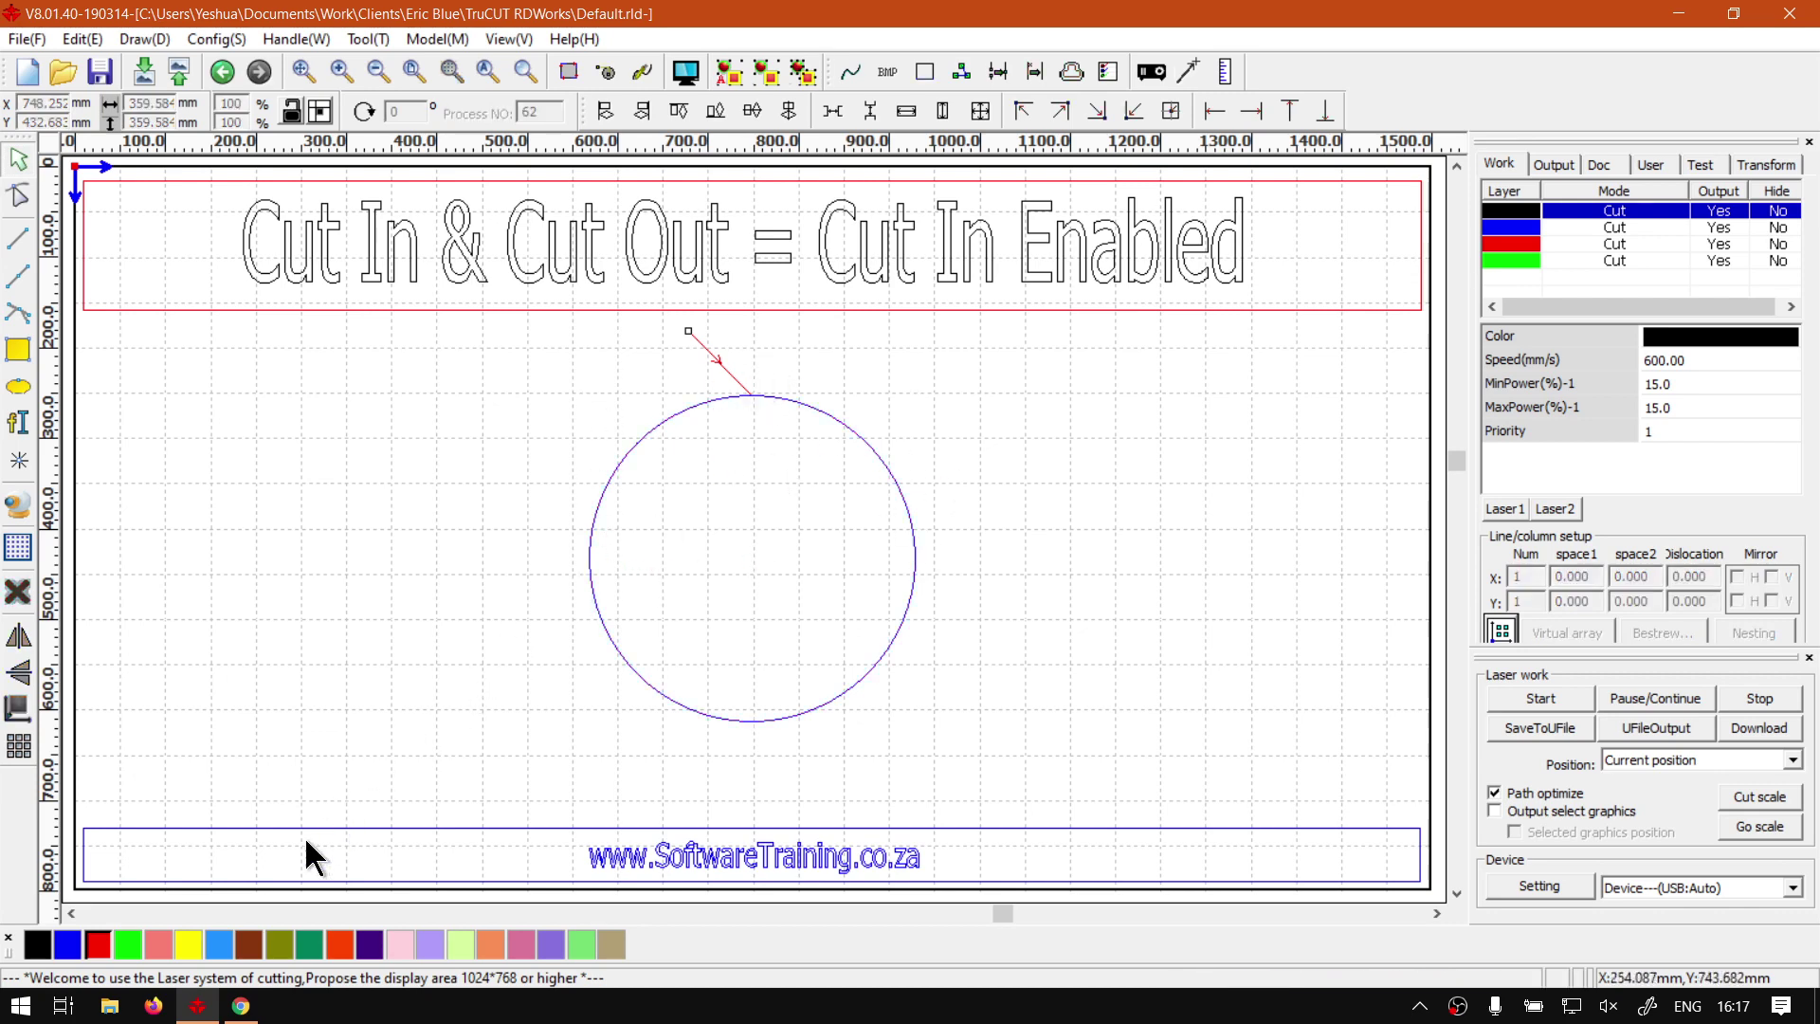
- Switch to the softwaretraining.co.za Software Training Videos page in Chrome
{"action": "left_click", "coordinate": [346, 886]}
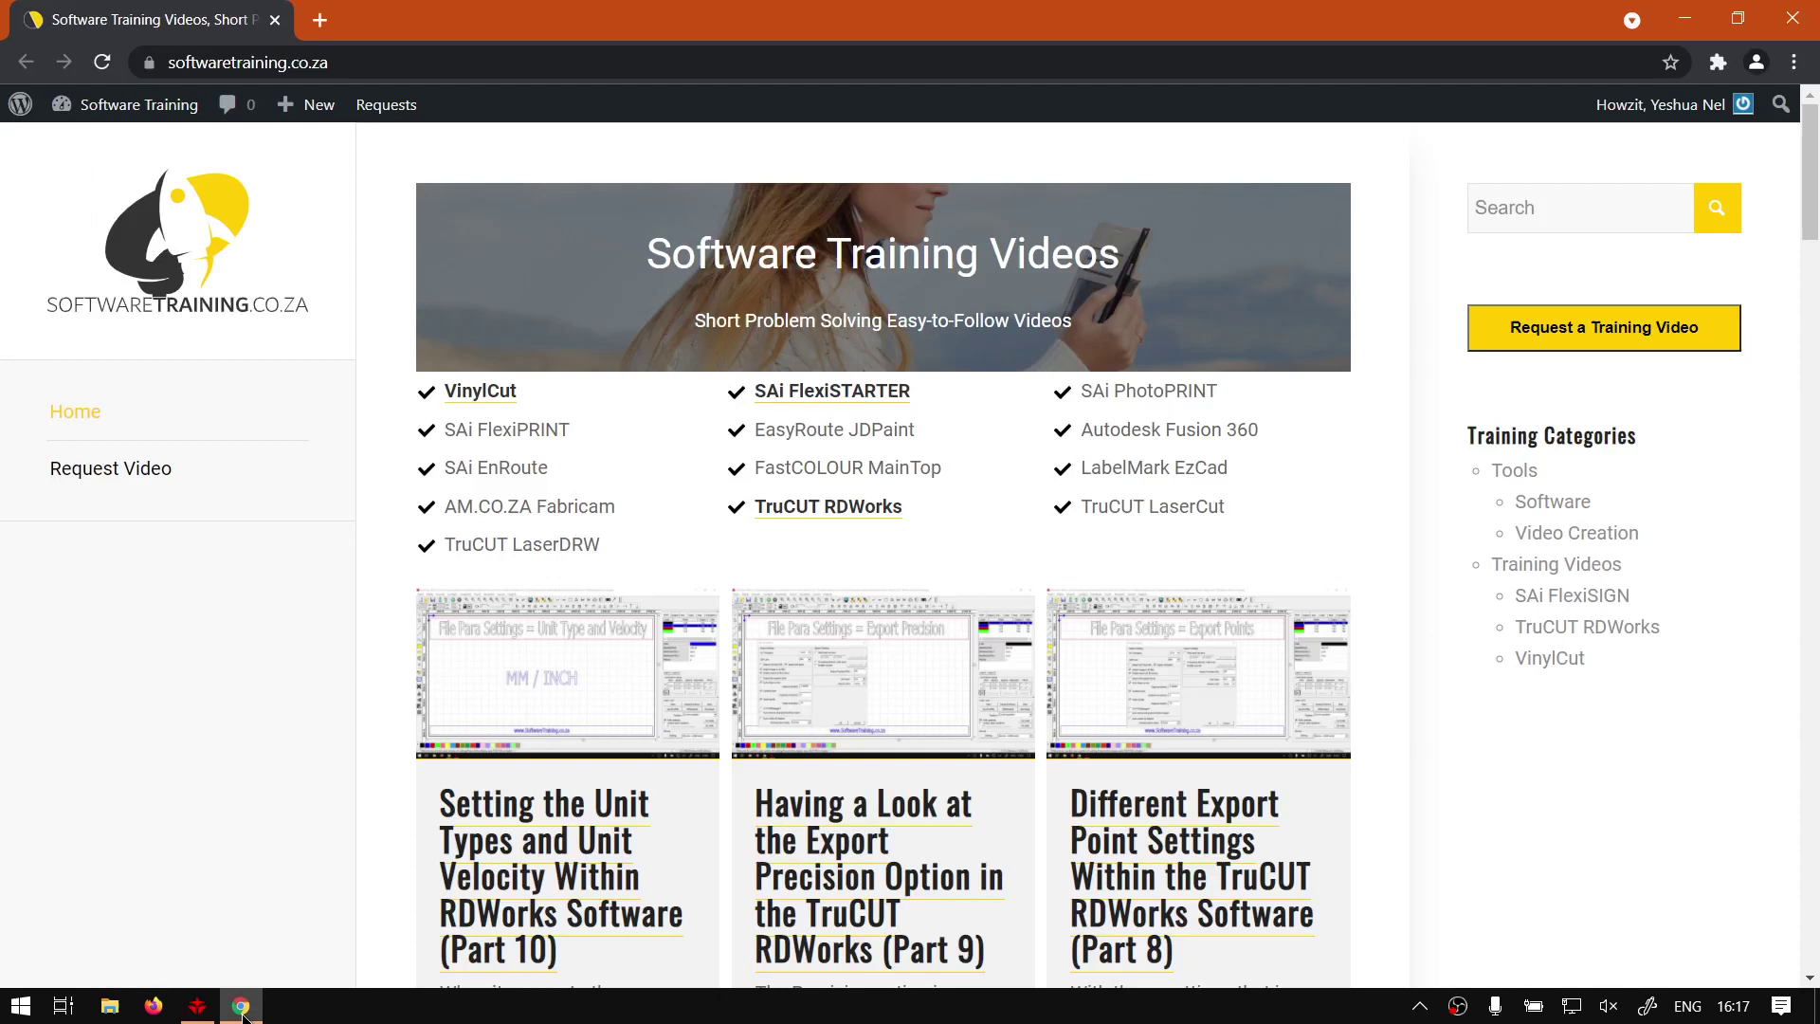